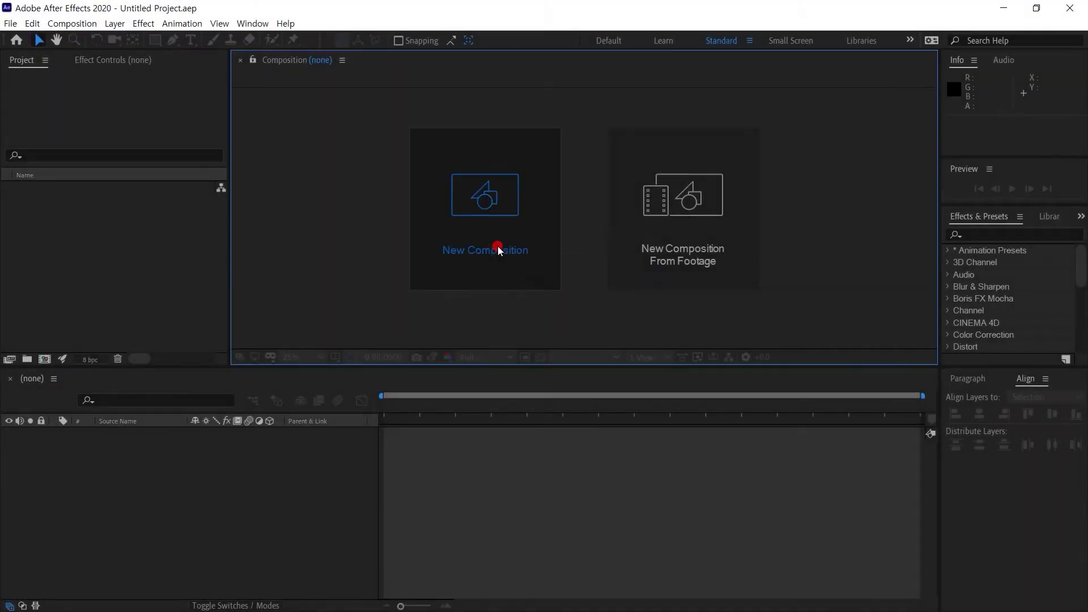
Start a new composition, opening Composition Settings with the HDTV 1080 29.97 preset.
left_click(498, 250)
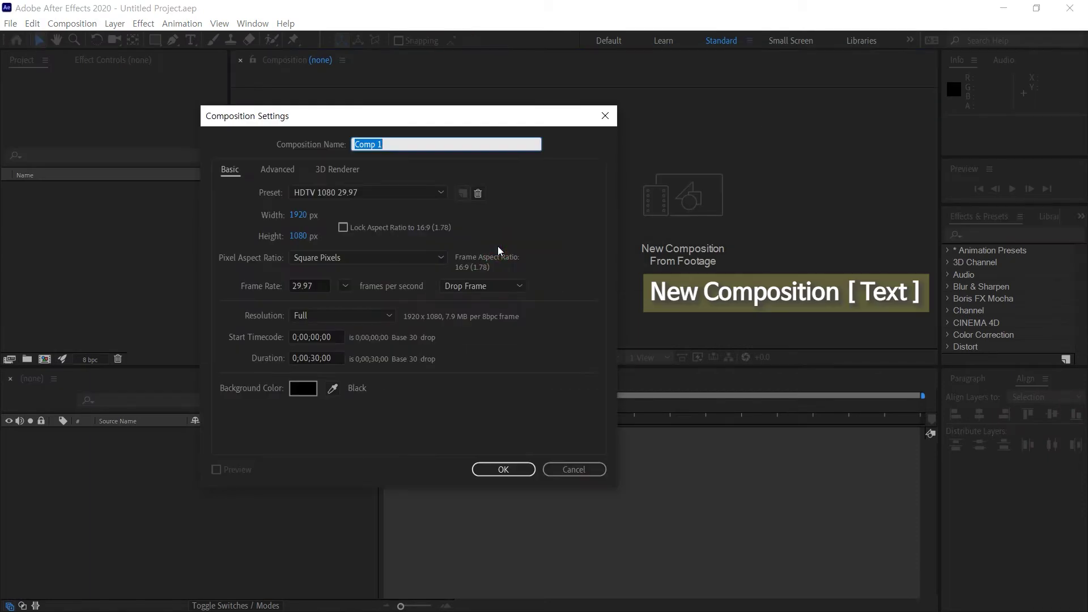
Name the 1920×1080 composition 'text' and create it.
type("te")
left_click(497, 469)
left_click(209, 502)
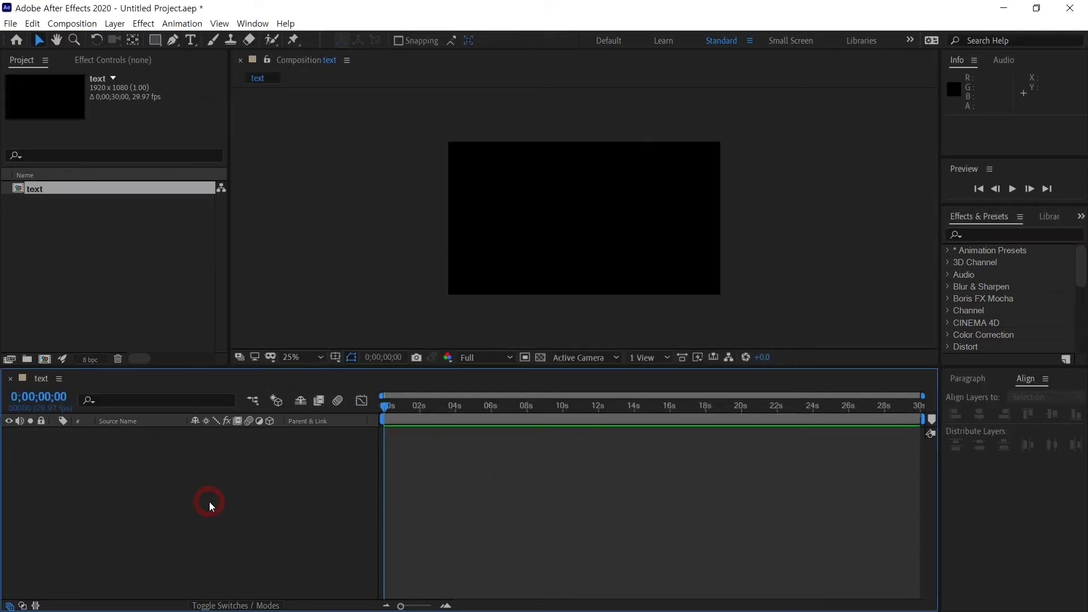
Add a new text layer reading 'NEON TEXT'.
right_click(156, 470)
mouse_move(224, 476)
left_click(419, 356)
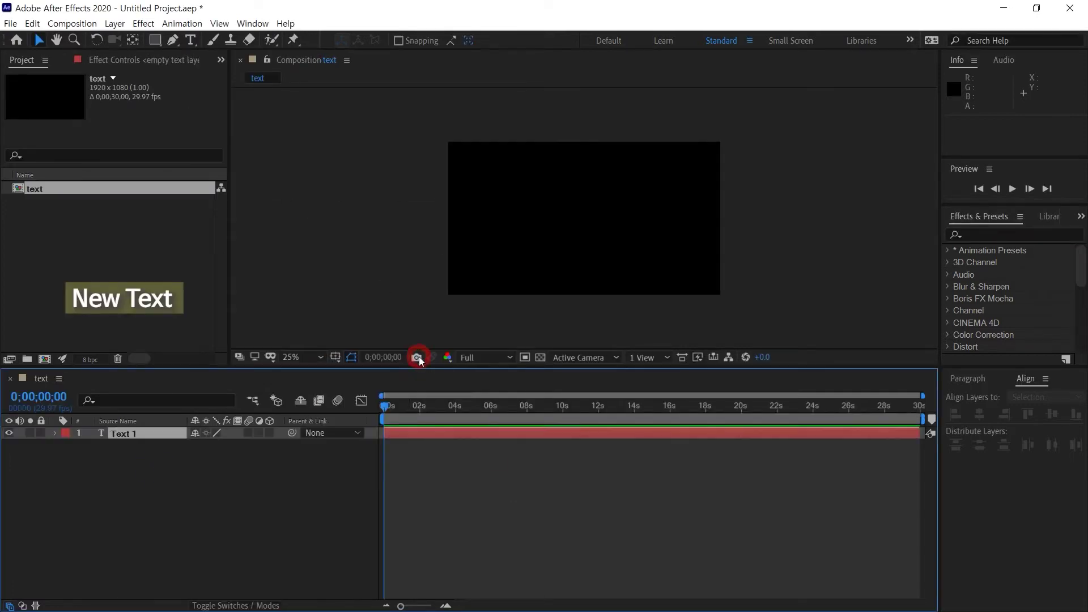
type("NEON TEXT")
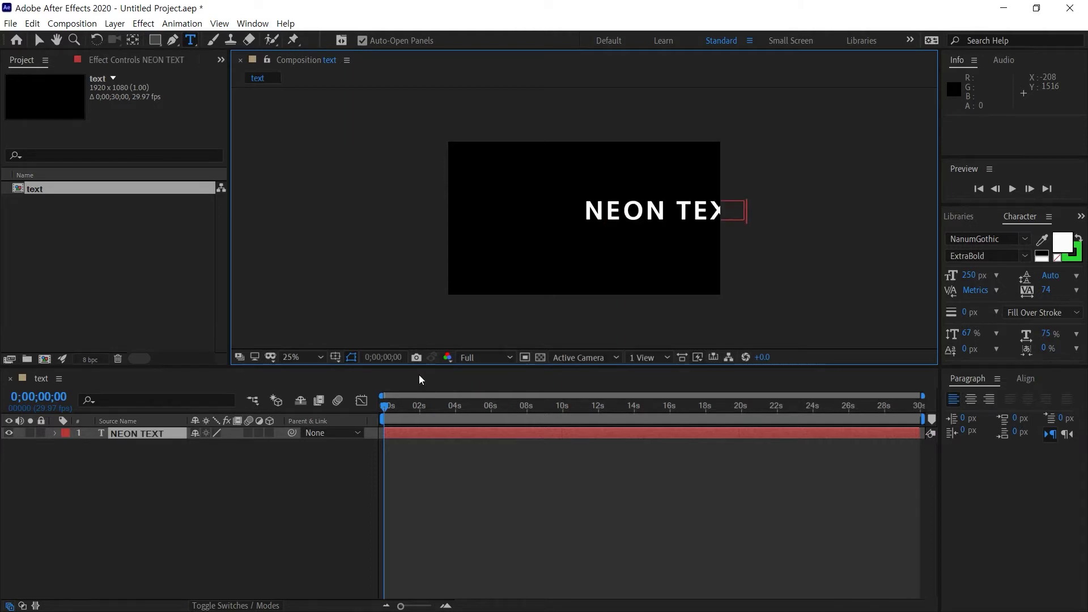
left_click(281, 522)
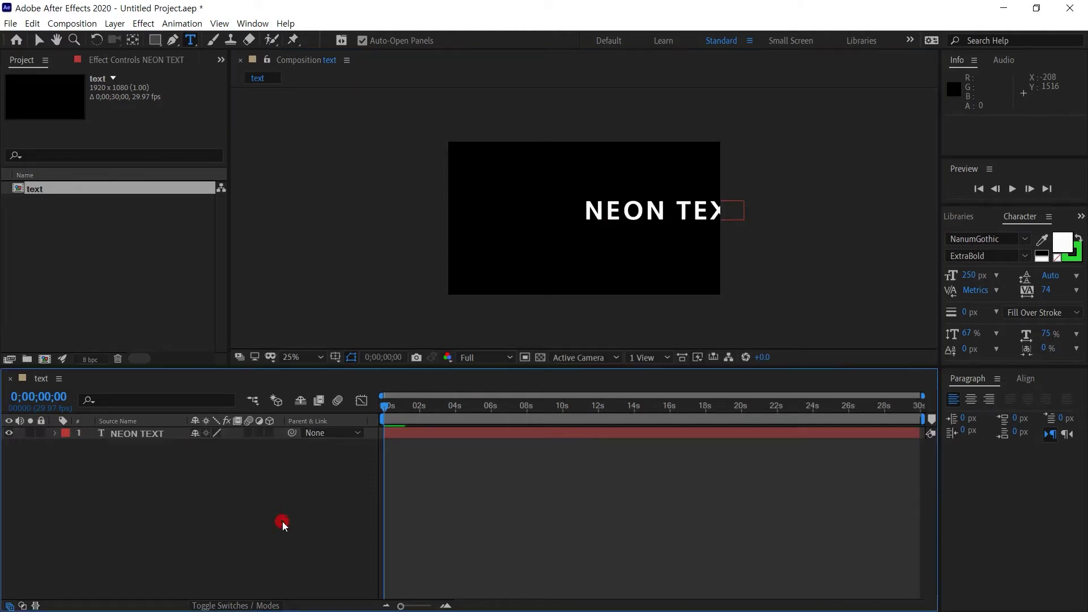
Centre the NEON TEXT layer horizontally in the composition.
left_click(144, 438)
left_click(1021, 383)
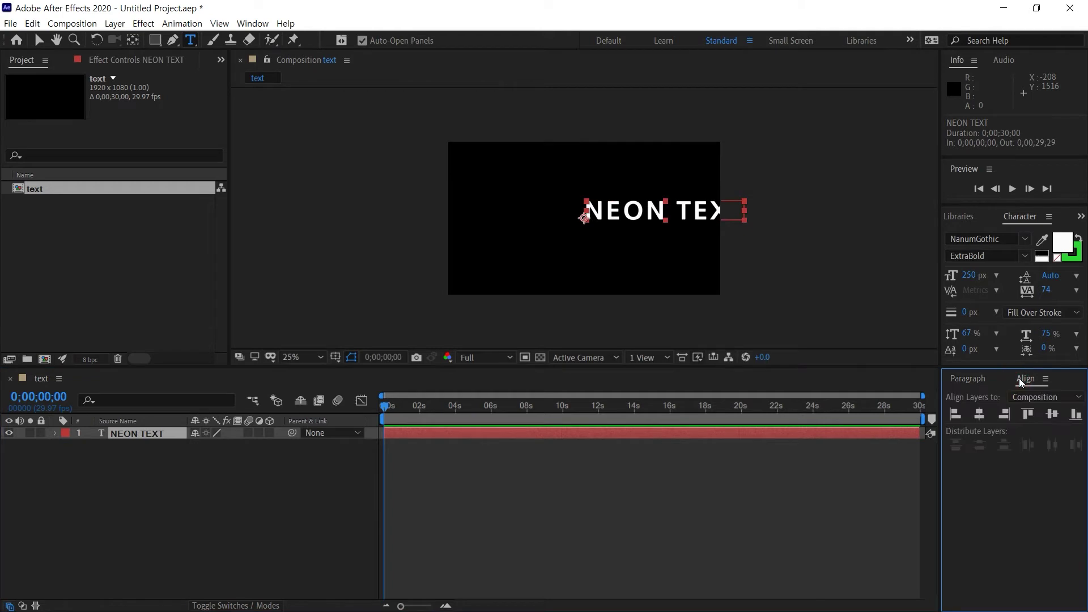
left_click(980, 414)
left_click(608, 501)
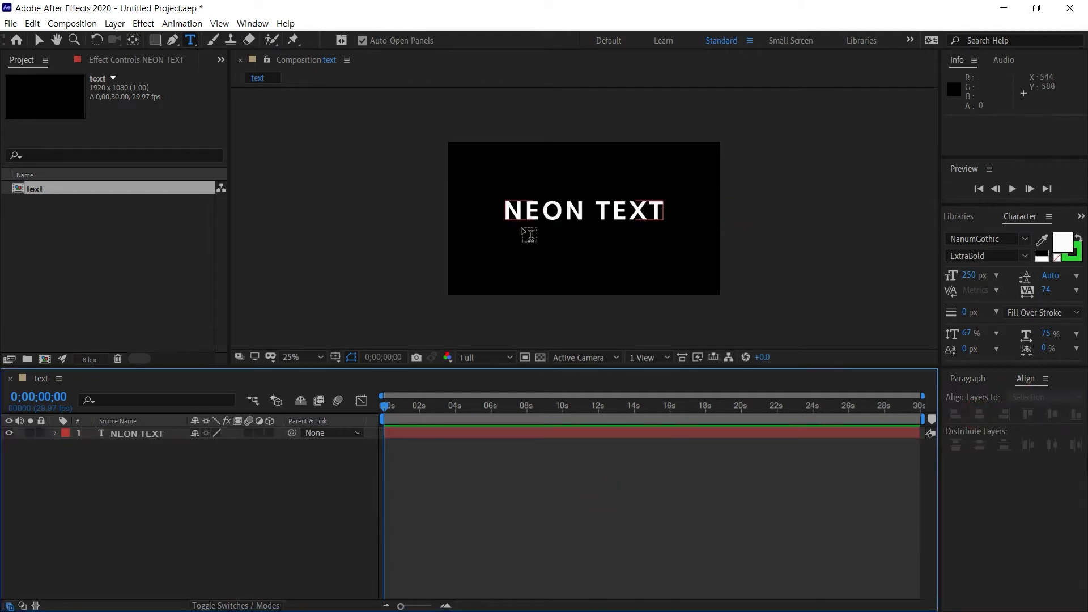
right_click(125, 433)
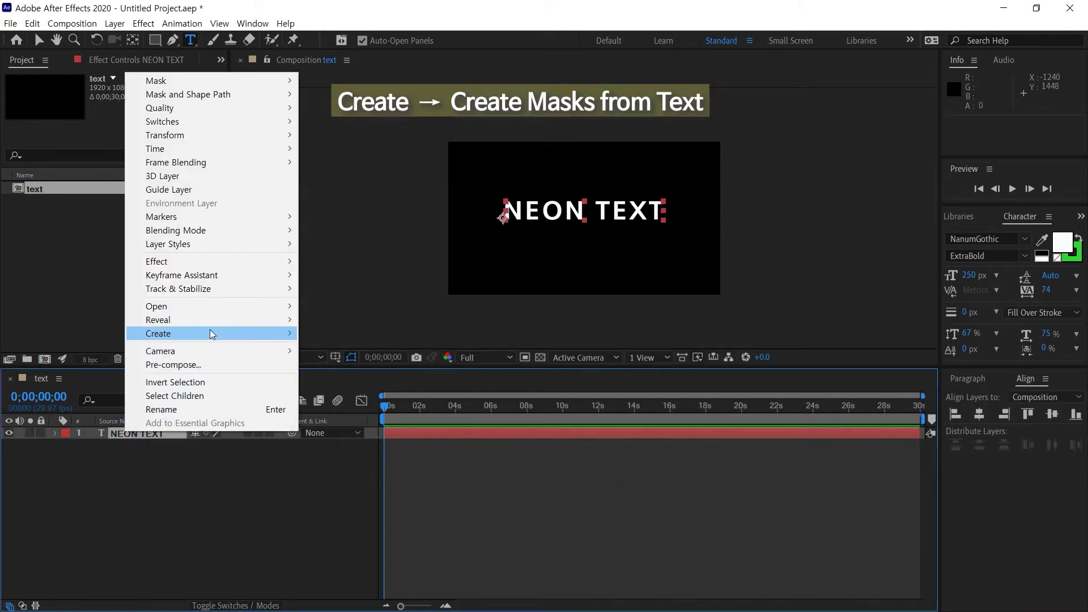
Create masks from the NEON TEXT outlines and rename that layer 'text mask'.
mouse_move(210, 332)
left_click(404, 363)
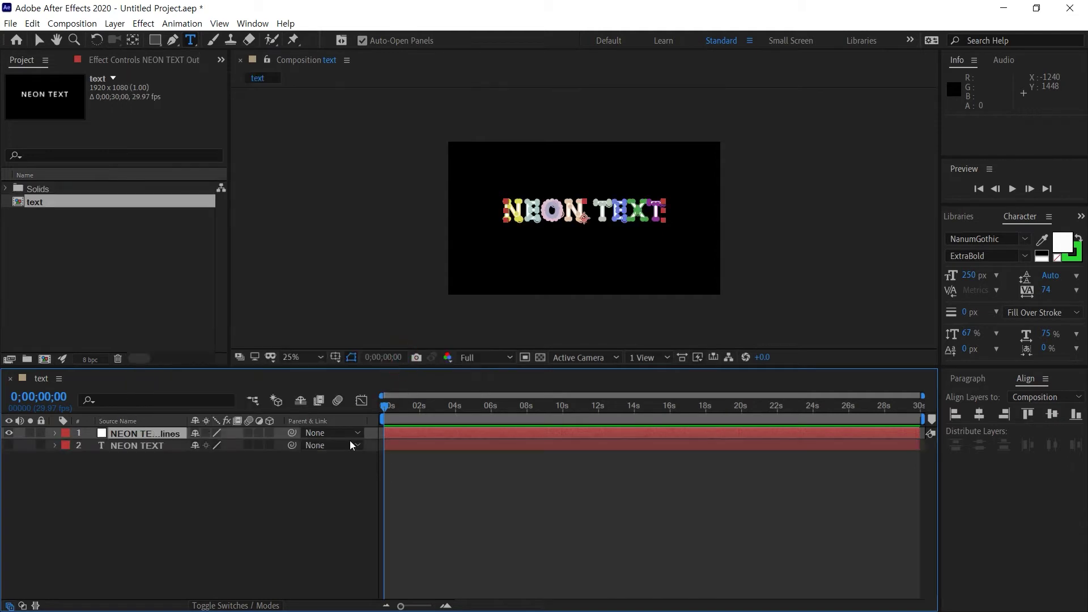
left_click(301, 499)
left_click(148, 434)
key("Return")
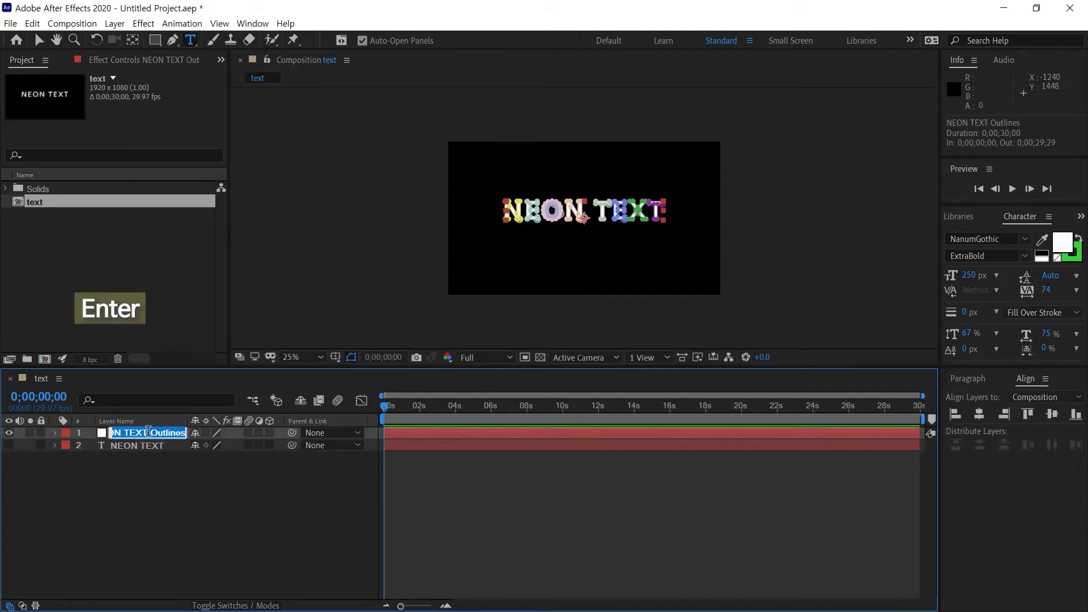
type("text mask")
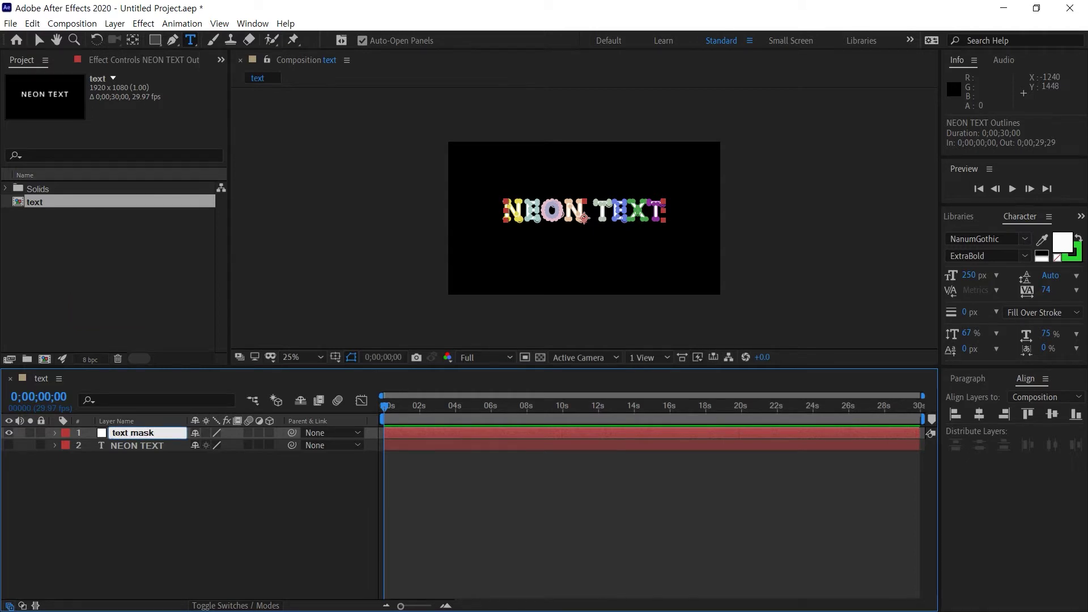
left_click(144, 468)
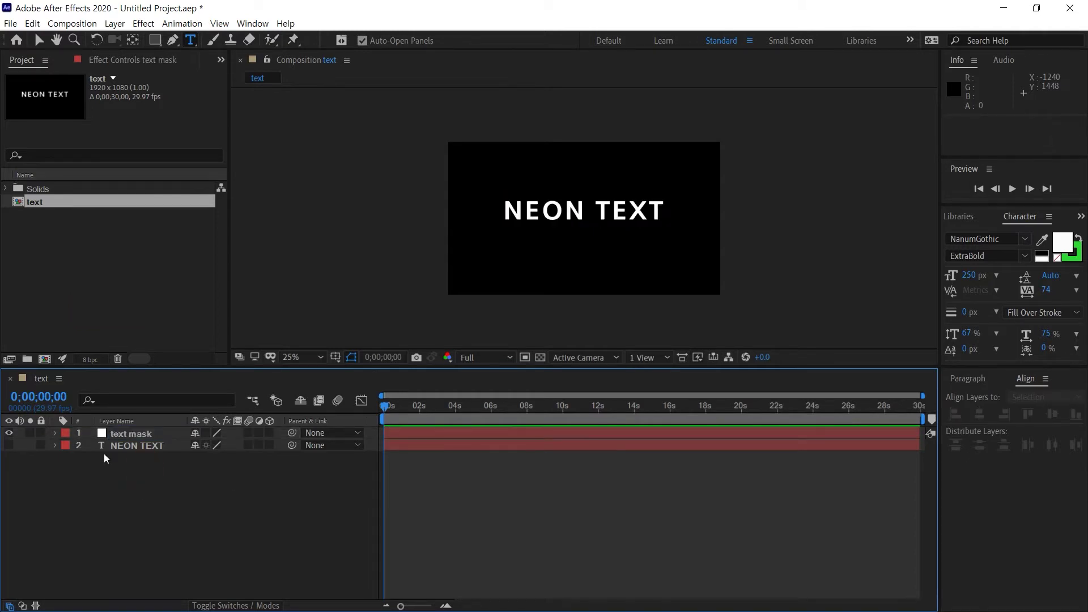
Delete the original NEON TEXT layer.
left_click(141, 448)
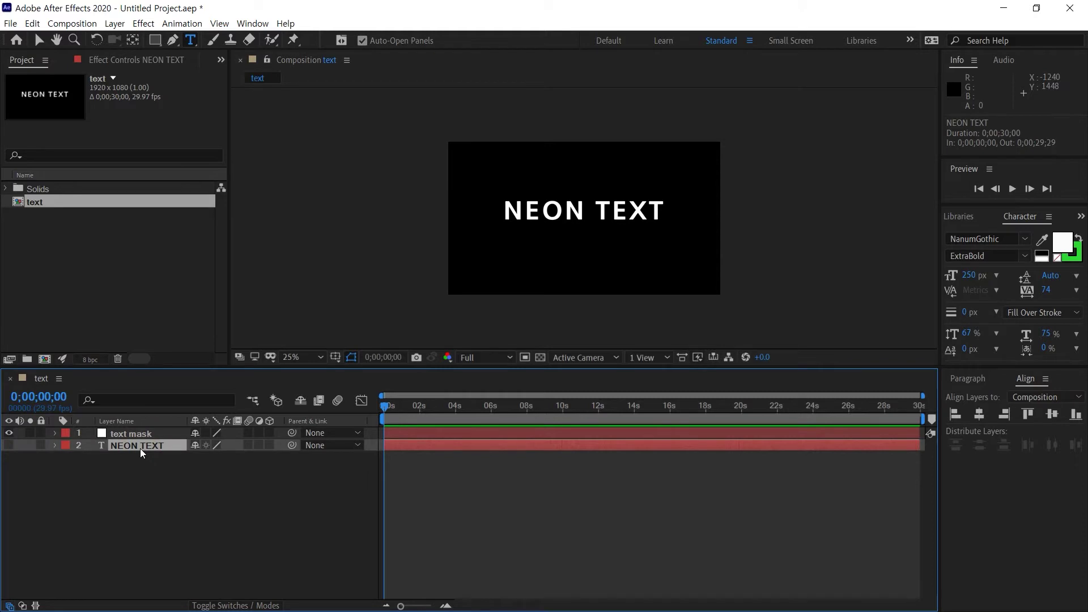
key("Delete")
left_click(141, 439)
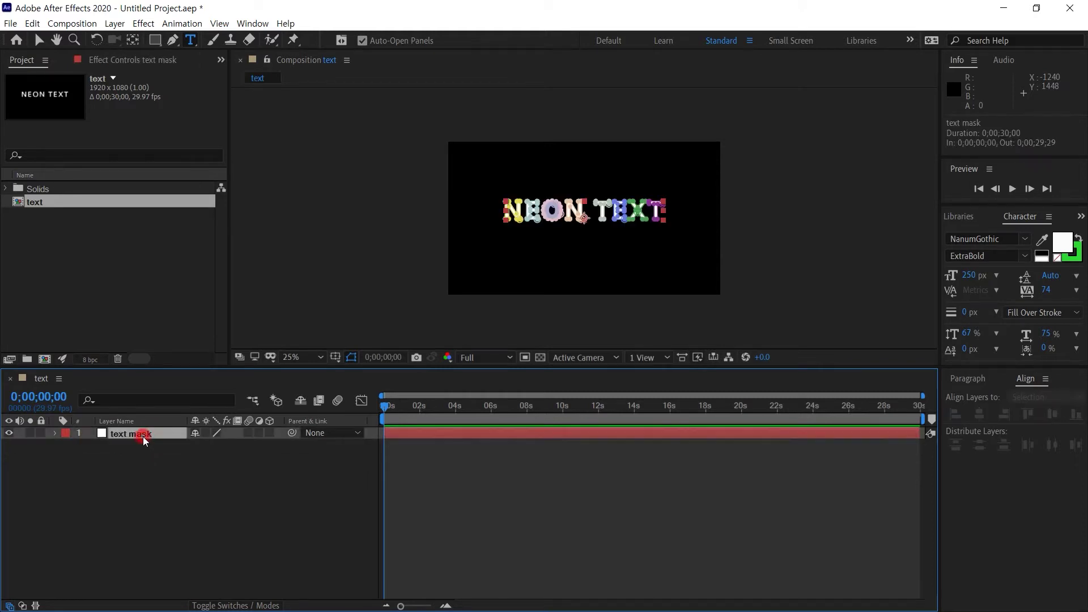
Search Effects & Presets for 'stroke' and apply Stroke to the text mask layer.
left_click(441, 460)
left_click(446, 606)
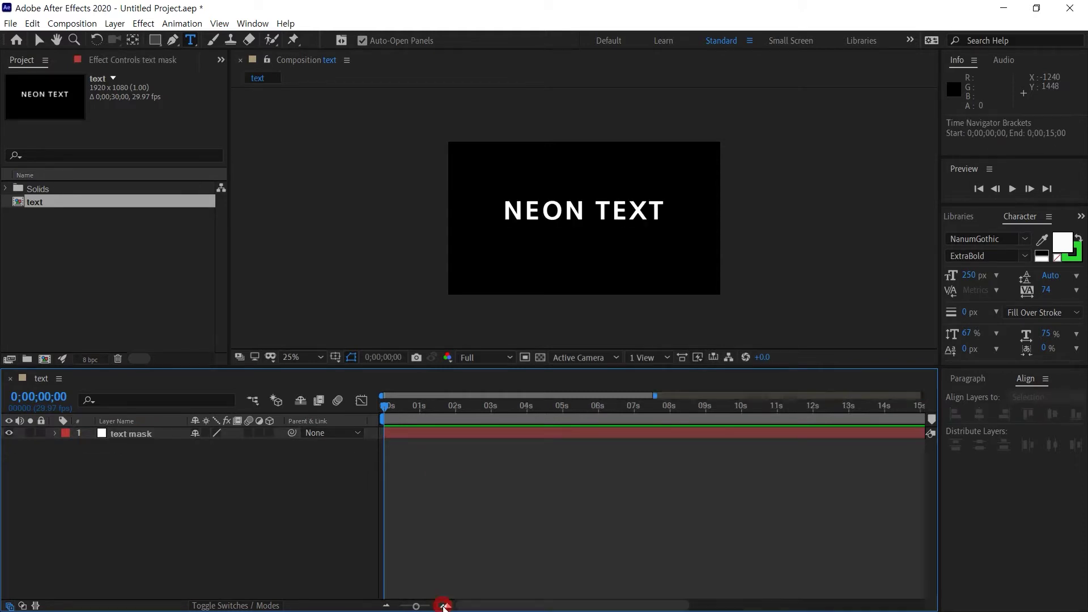
left_click(1080, 217)
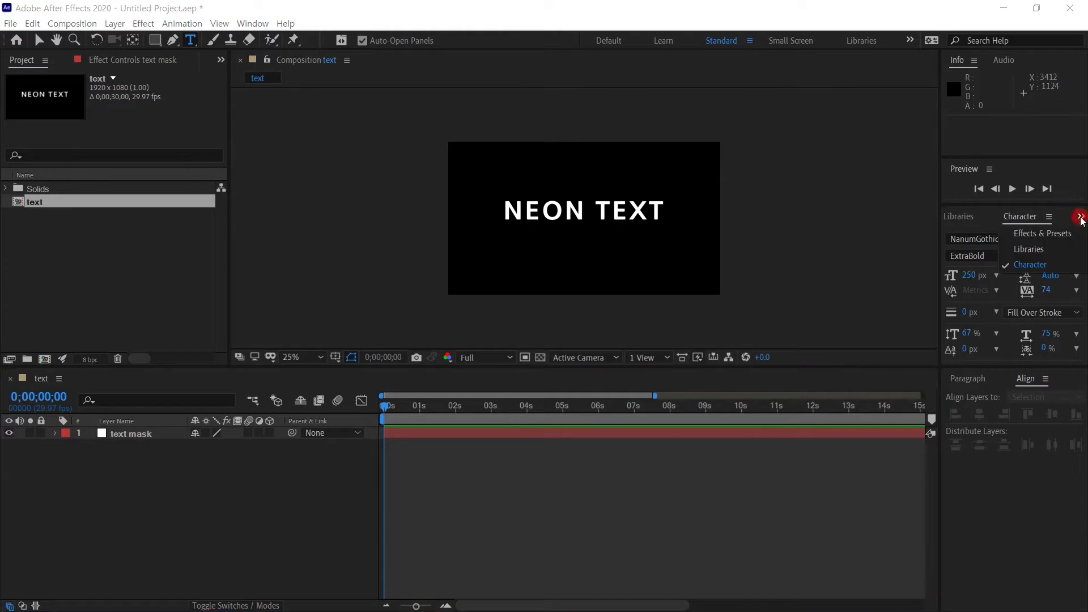
left_click(1046, 233)
left_click(989, 233)
type("str")
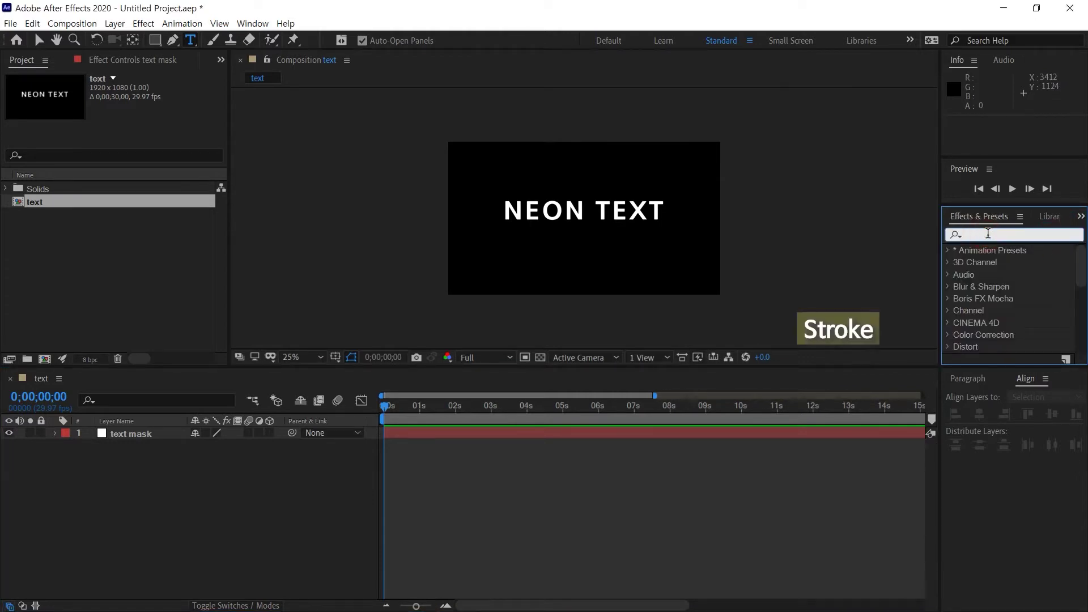
type("oke")
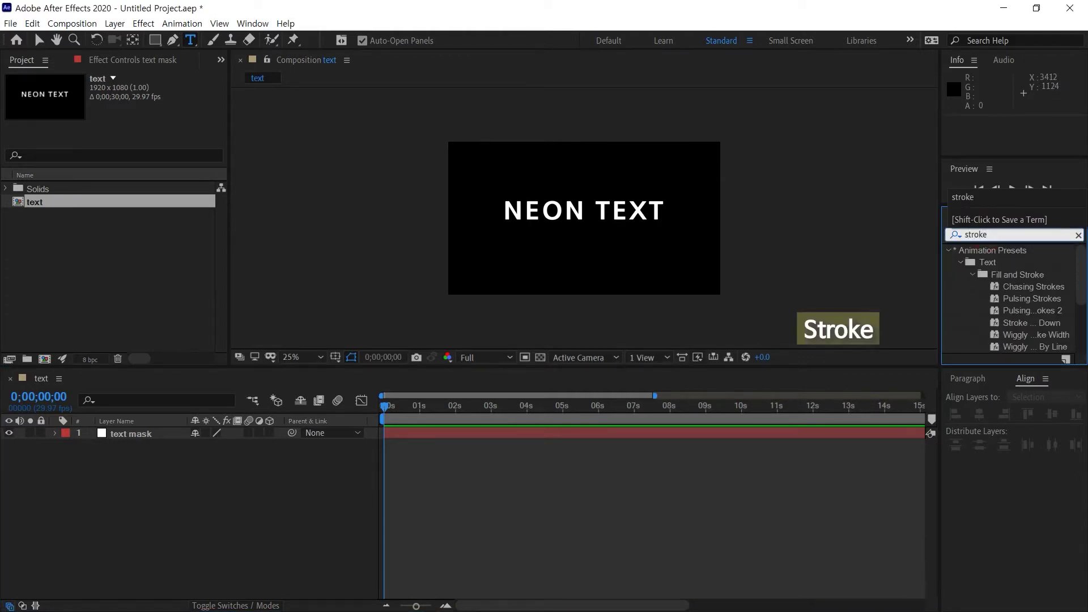
scroll(1024, 330, "down", 5)
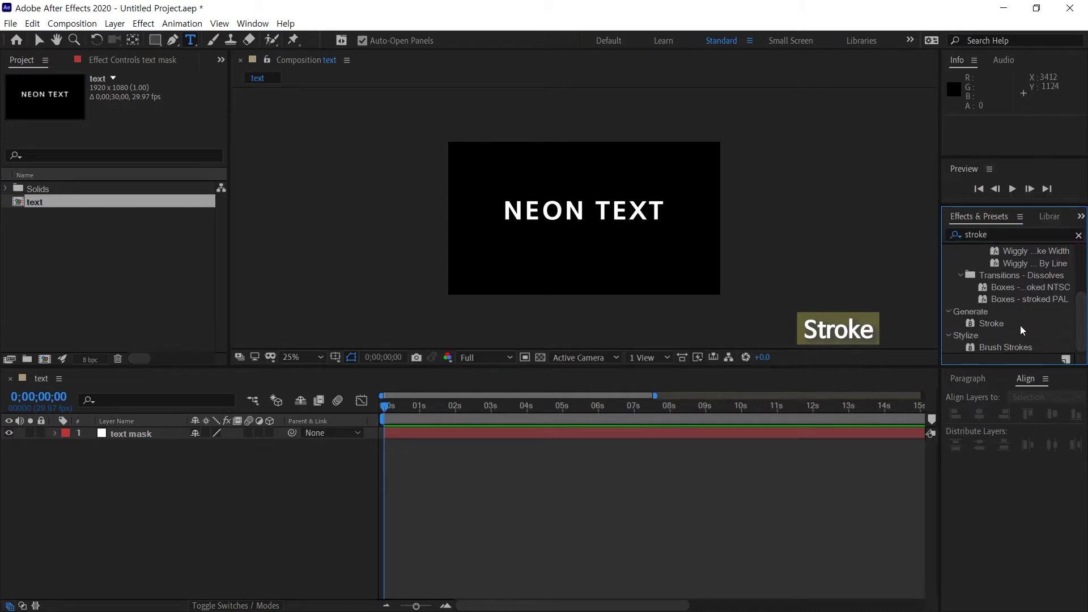
left_click_drag(995, 324, 196, 434)
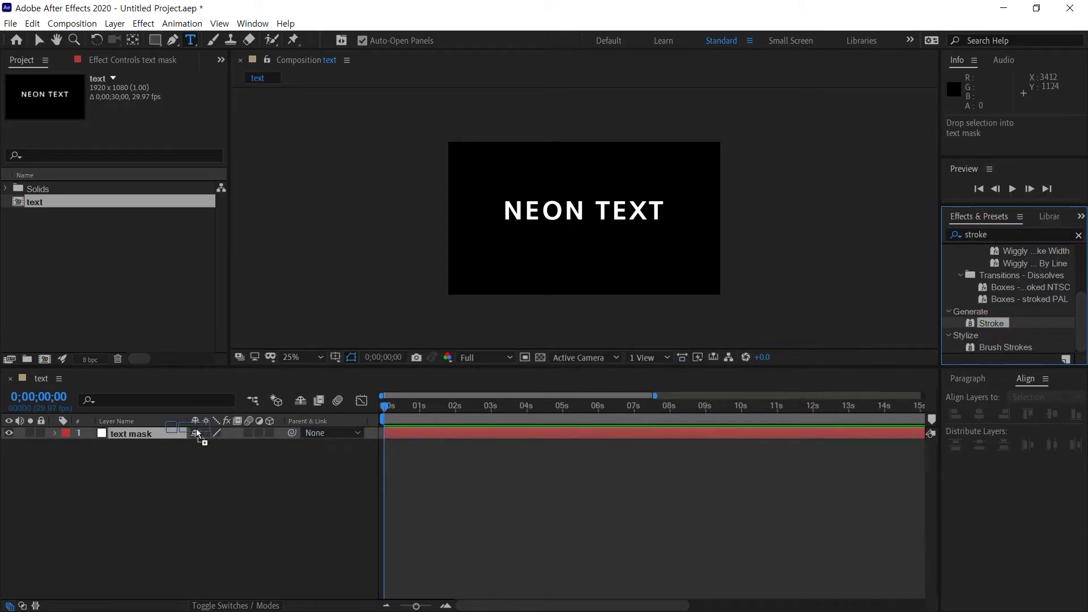
Set the Stroke End to 0% and paint the stroke on a transparent background.
left_click(471, 474)
left_click(408, 406)
left_click_drag(407, 406, 382, 407)
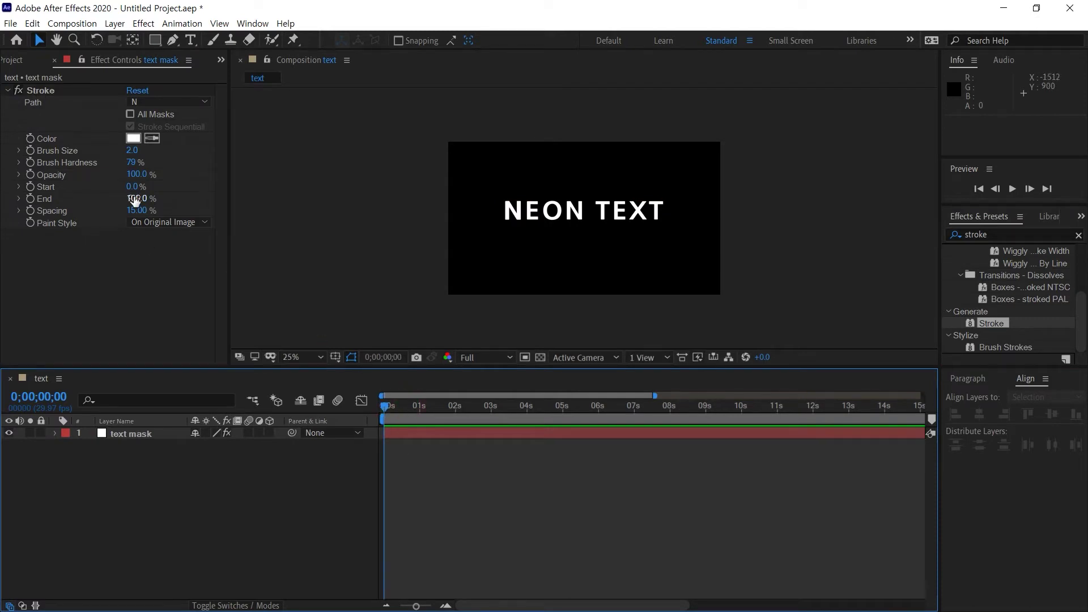
left_click_drag(134, 199, 51, 203)
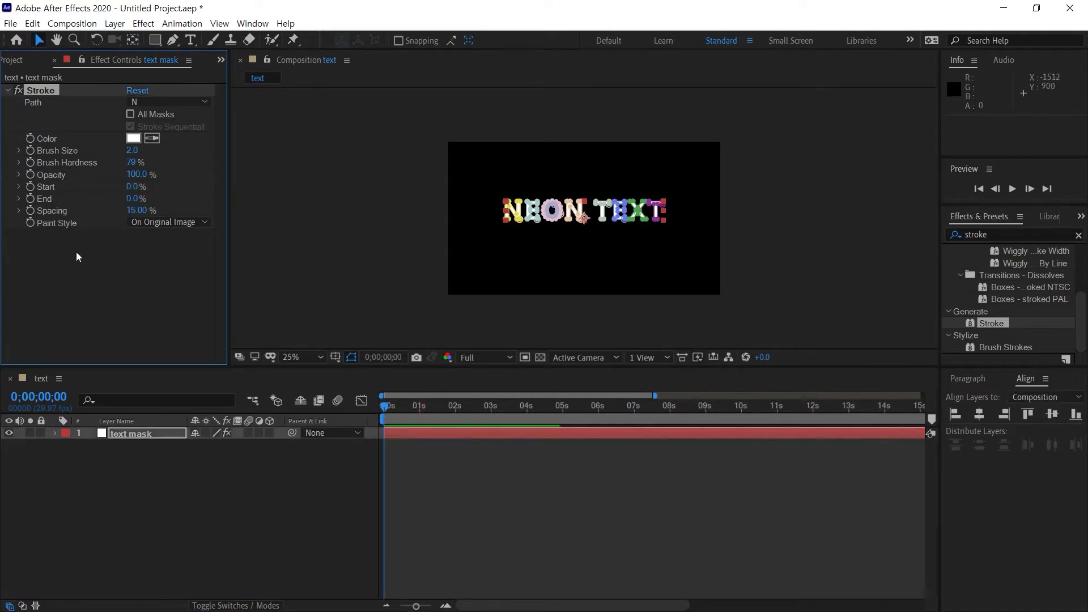
left_click(478, 509)
left_click(169, 223)
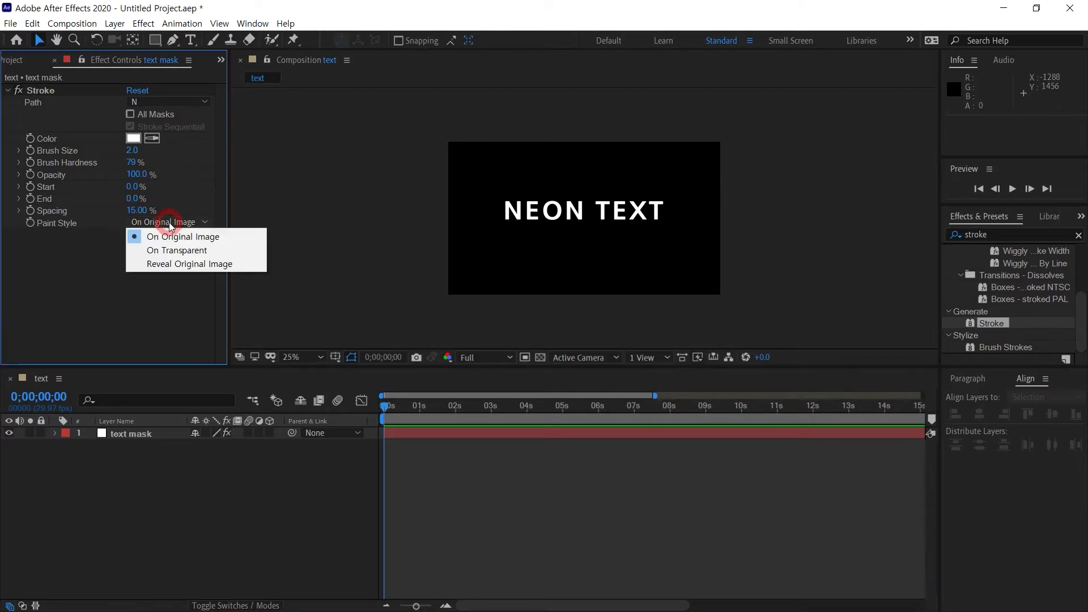
left_click(181, 252)
Enable All Masks with sequential stroking, and raise Stroke End back to 100%.
left_click(563, 534)
left_click(112, 286)
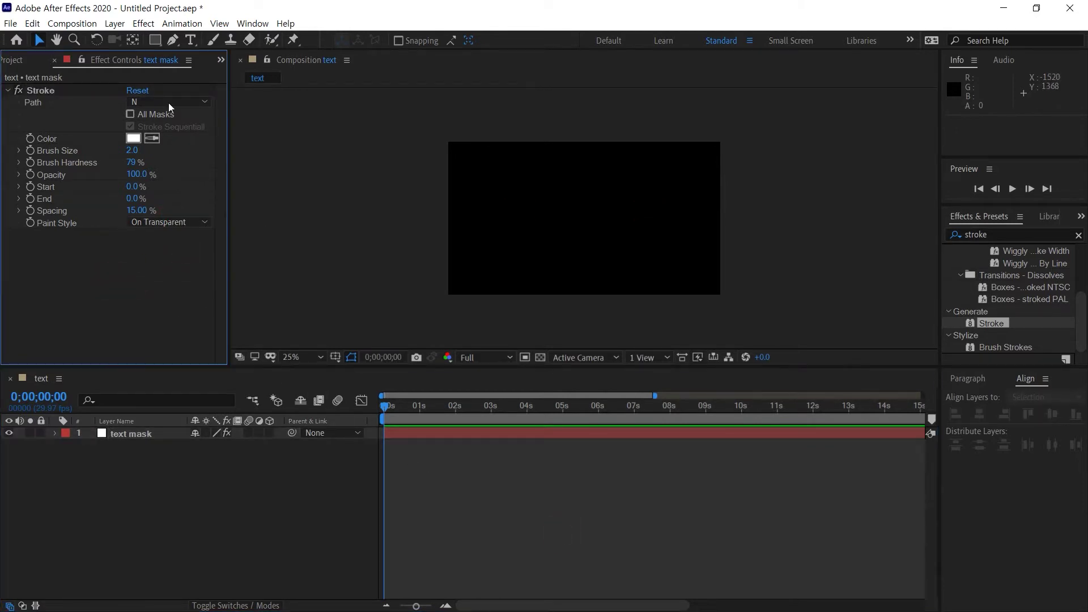
left_click(131, 114)
left_click(130, 114)
left_click(130, 126)
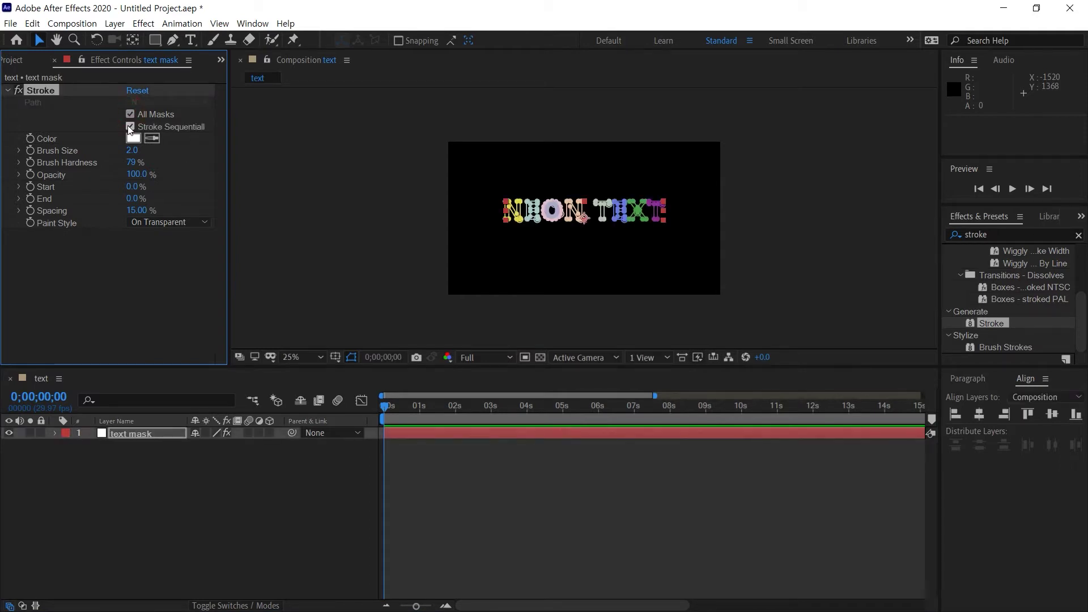
left_click(451, 494)
left_click_drag(131, 198, 195, 195)
left_click(553, 505)
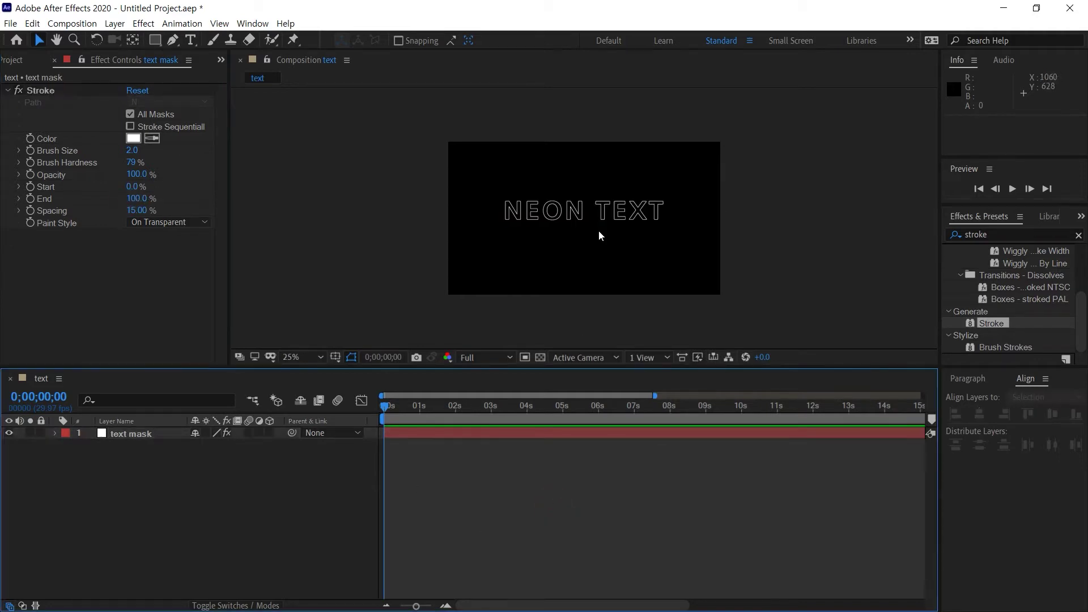
Set Brush Size to 4.0 and reveal the Stroke properties in the timeline.
left_click(132, 150)
type("4")
key("Return")
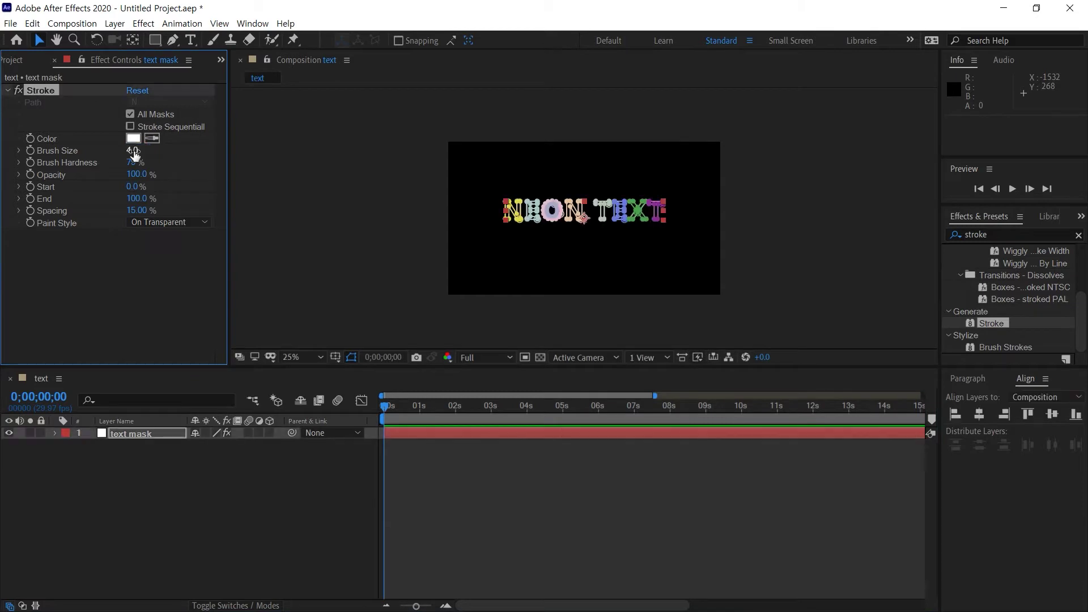
left_click(224, 499)
key("period")
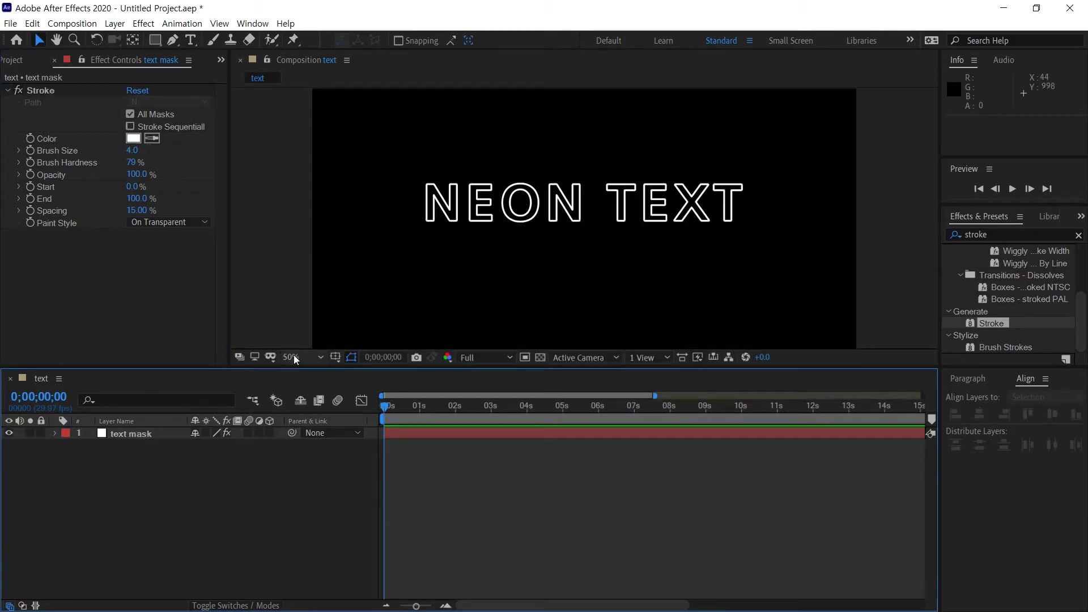
left_click(57, 434)
left_click(67, 457)
left_click(80, 469)
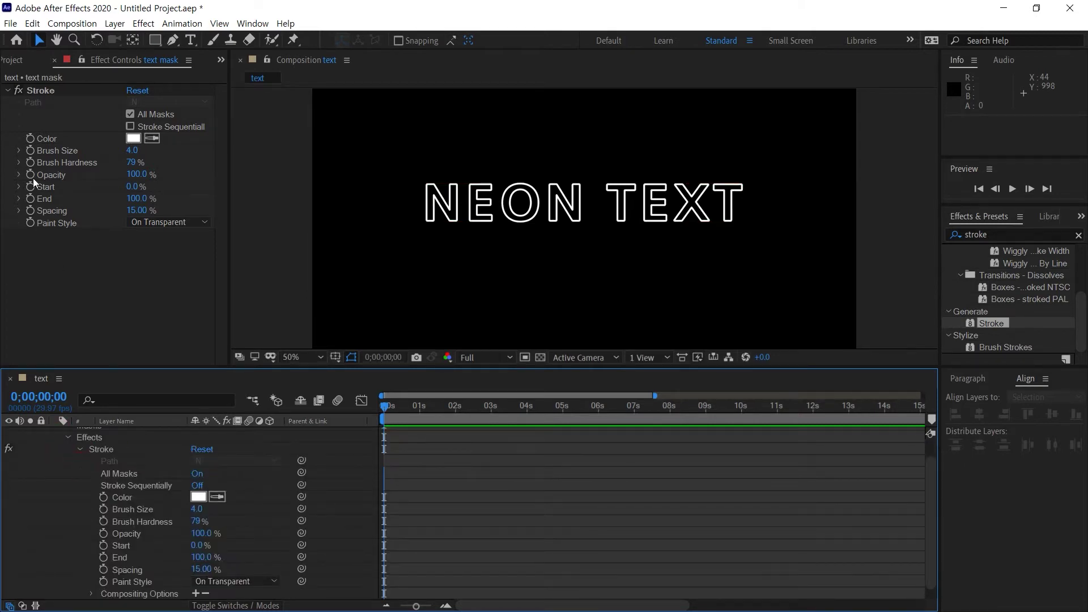
Add a Stroke End keyframe at 0% at the start of the timeline.
left_click(31, 199)
left_click(137, 199)
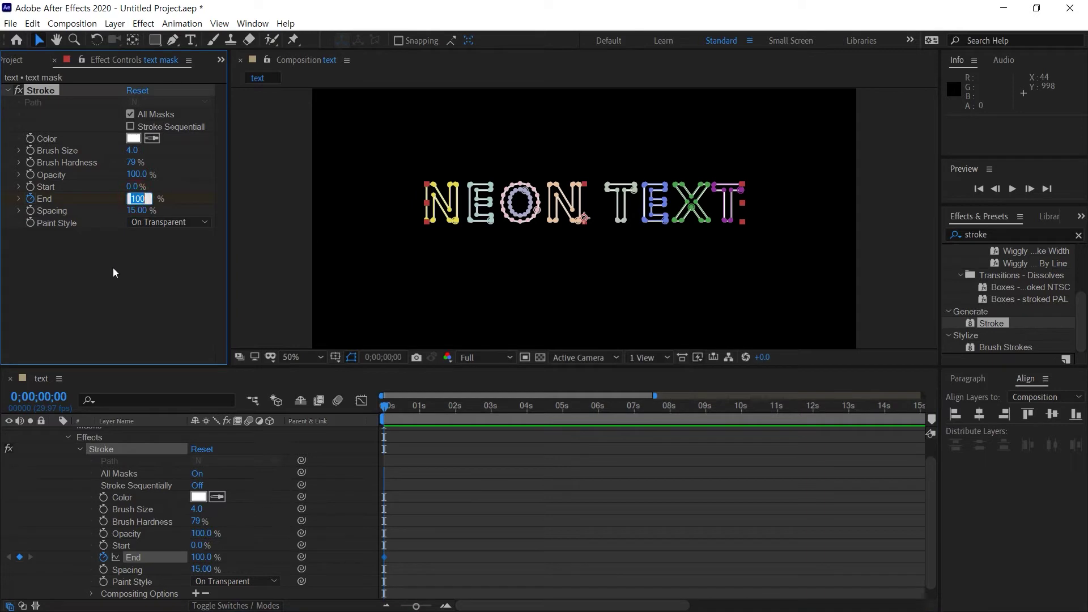
type("0")
key("Return")
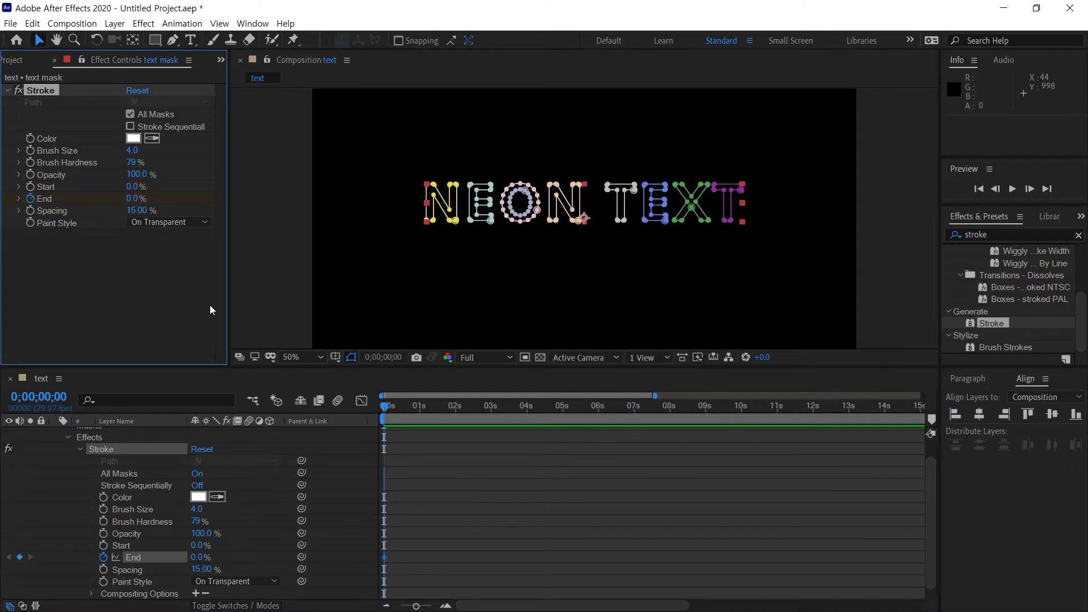
left_click(279, 261)
Move to about 4 seconds and keyframe Stroke End at 100%.
left_click(526, 407)
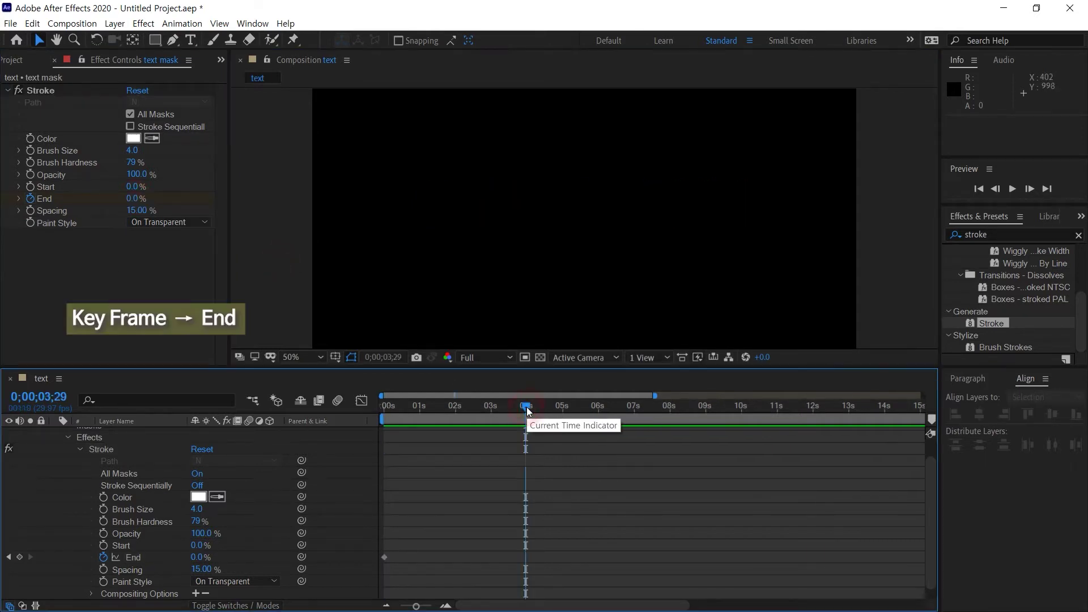
left_click(62, 391)
type("0;00;04;29")
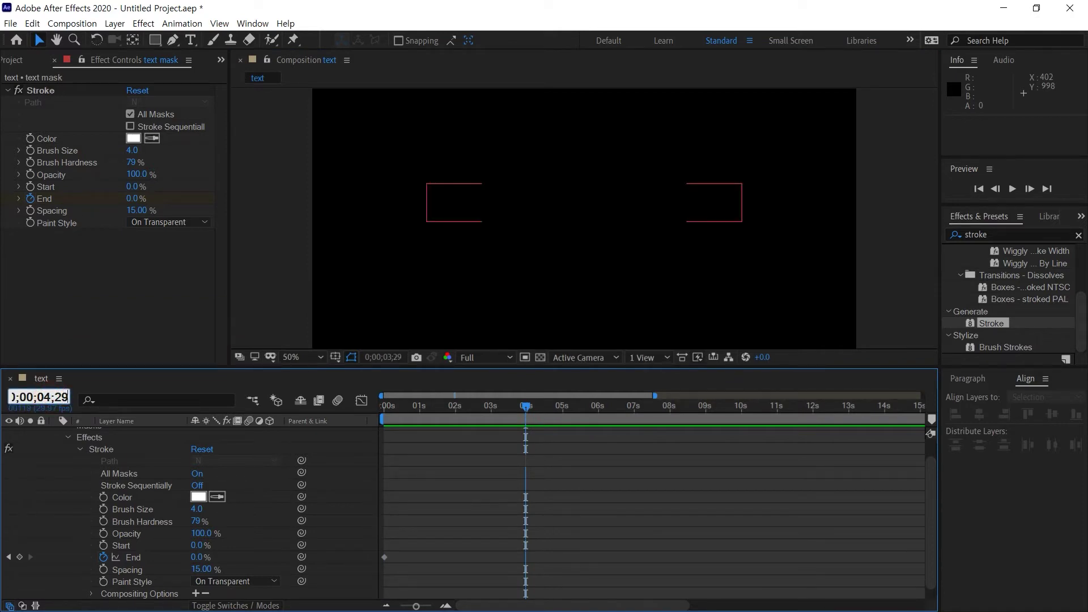
key("Return")
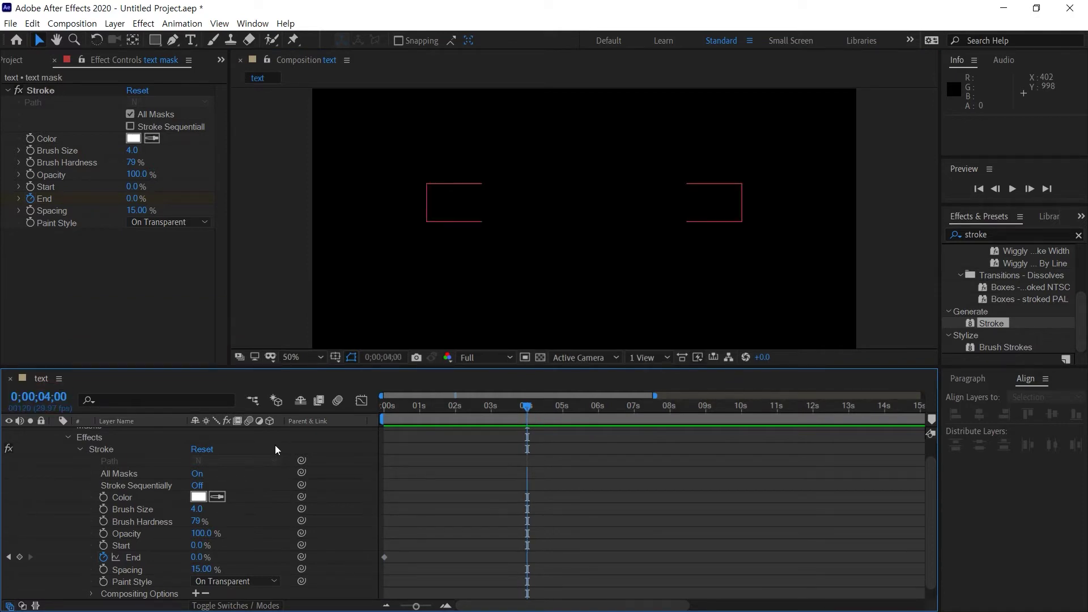
left_click(132, 302)
left_click(132, 199)
type("100")
key("Return")
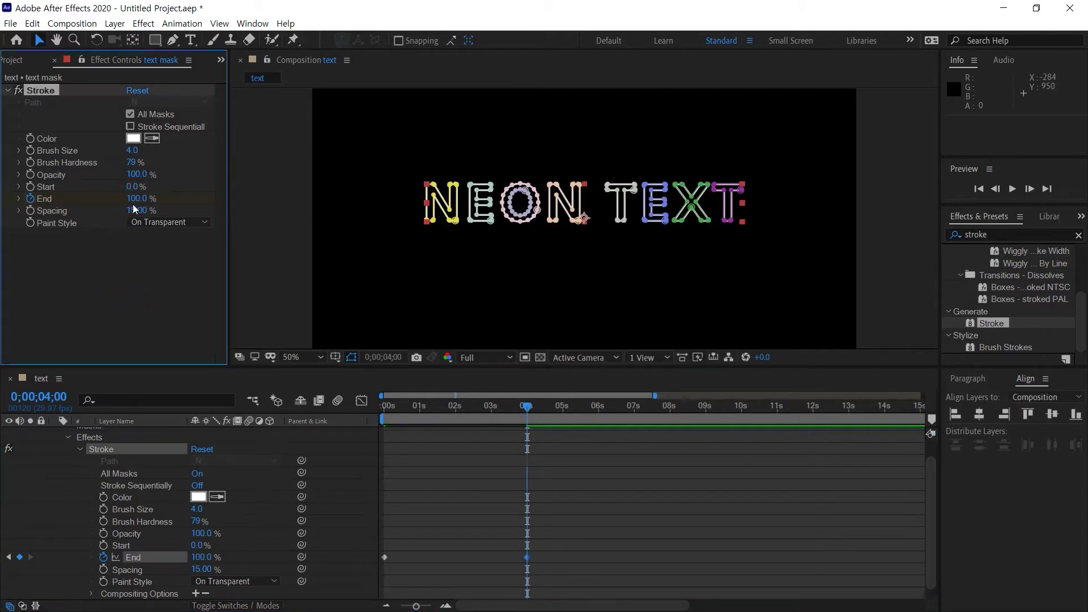
left_click(395, 458)
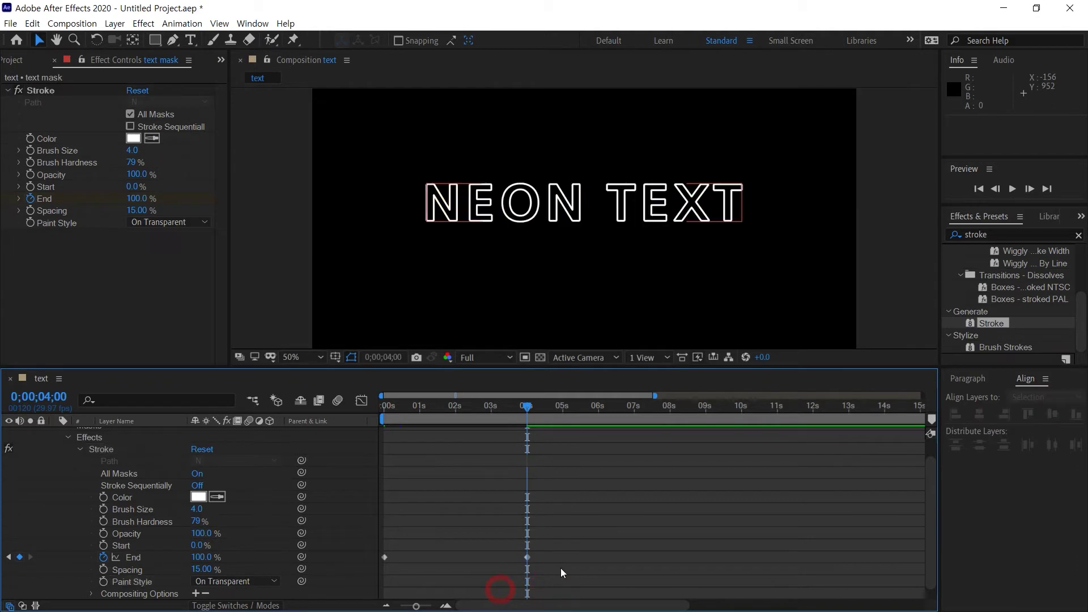
Preview the stroke draw-on animation, then collapse the text mask layer.
left_click_drag(550, 585, 333, 536)
left_click(647, 504)
key("space")
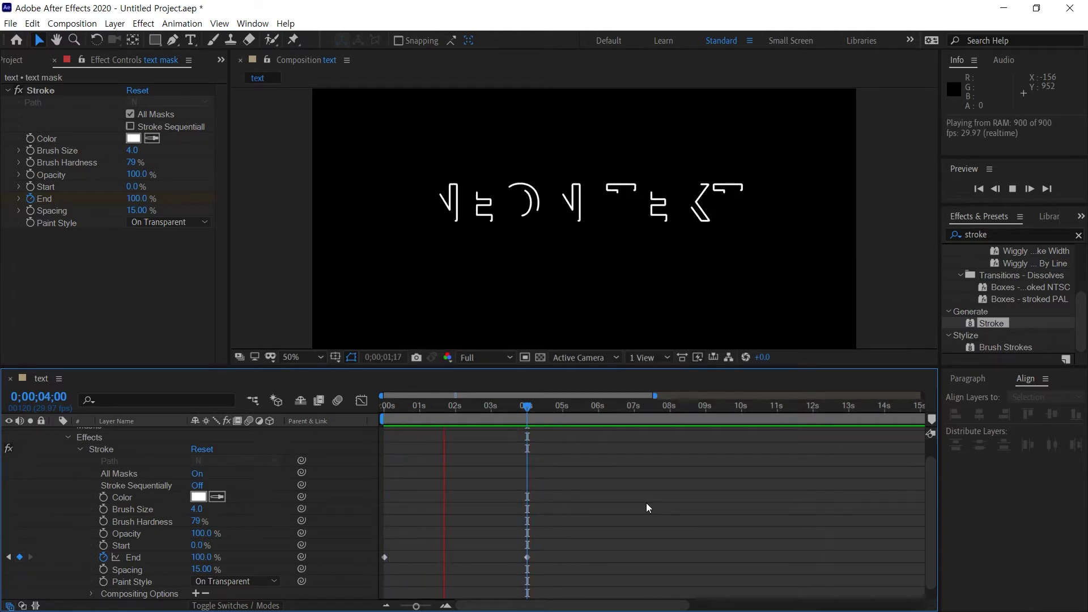
key("space")
scroll(315, 489, "up", 1)
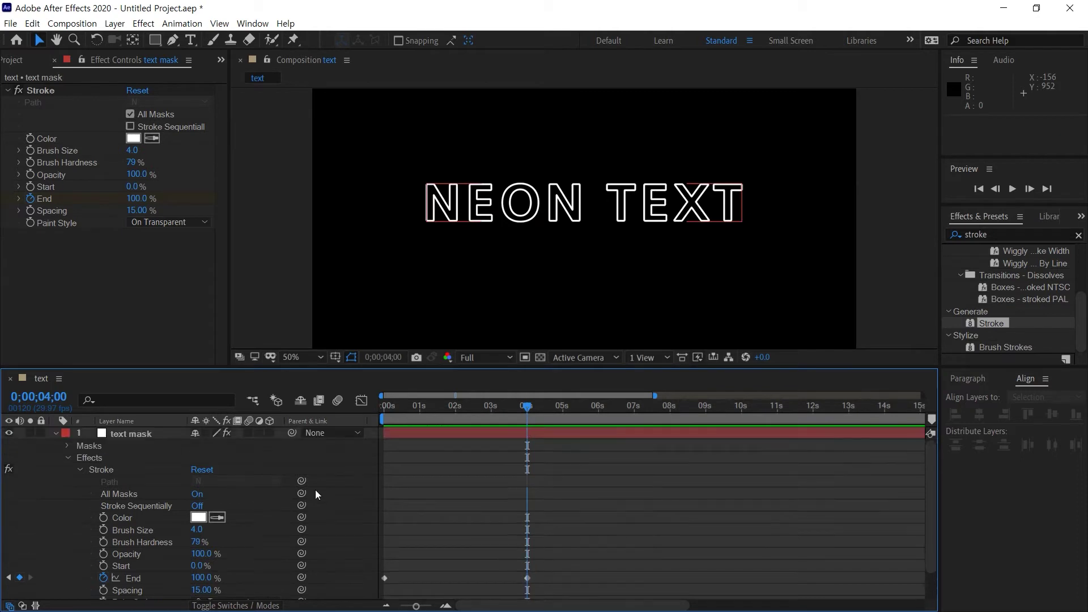
left_click(56, 433)
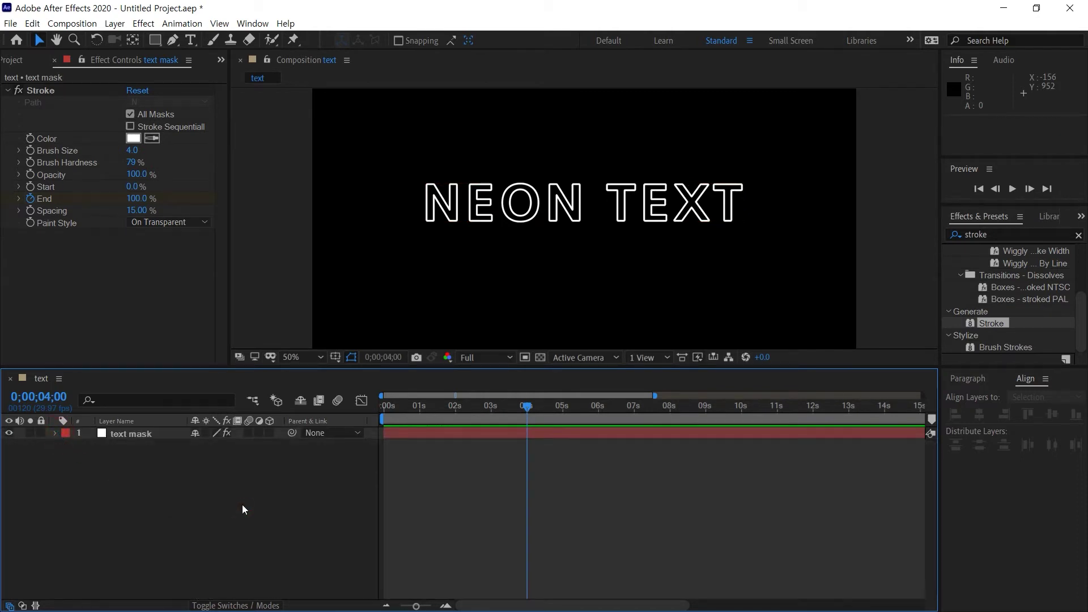
Apply a Fill effect to the text mask layer, turning the outline red.
left_click(7, 91)
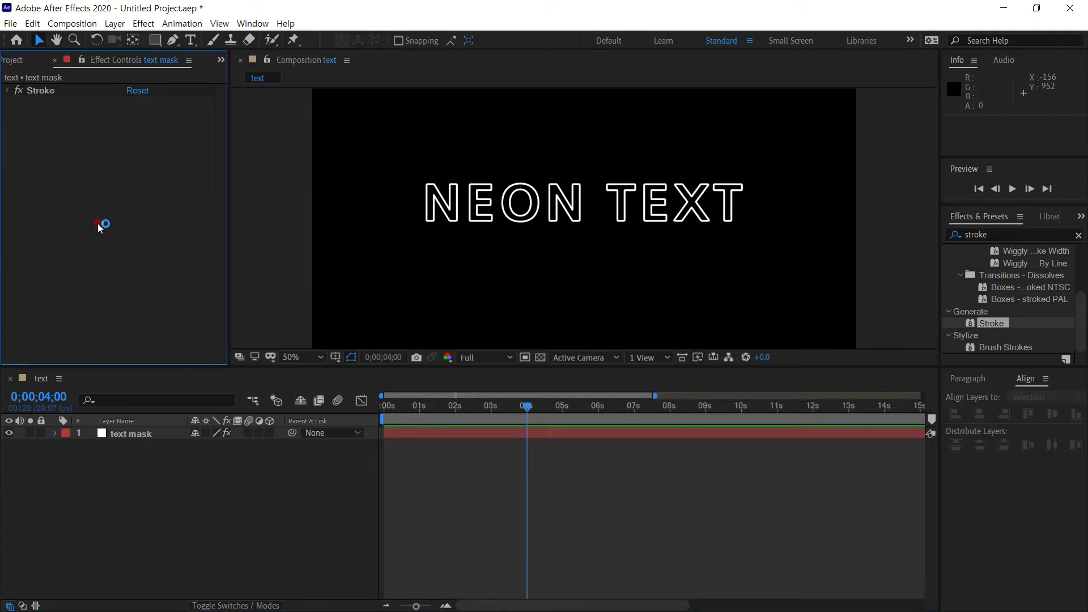
left_click(150, 437)
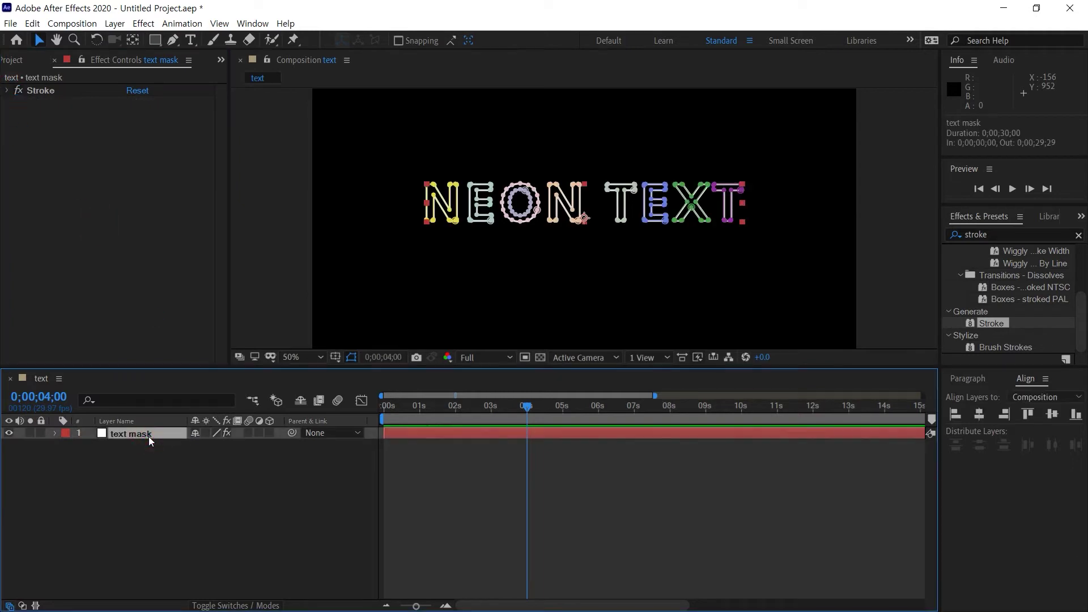
left_click(1003, 235)
key("BackSpace")
type("f")
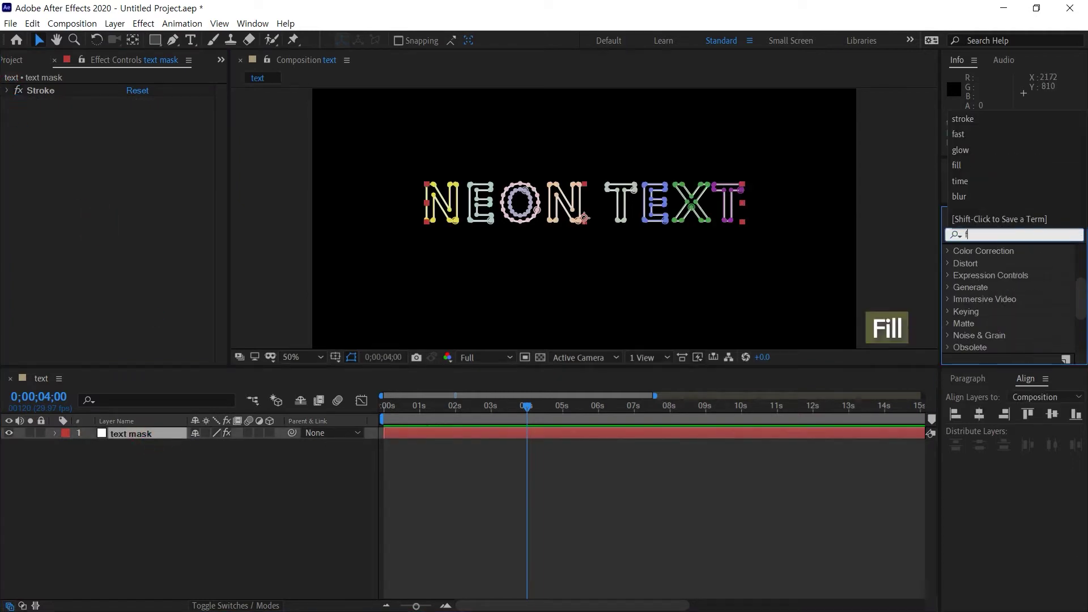
type("ill")
left_click_drag(998, 323, 153, 441)
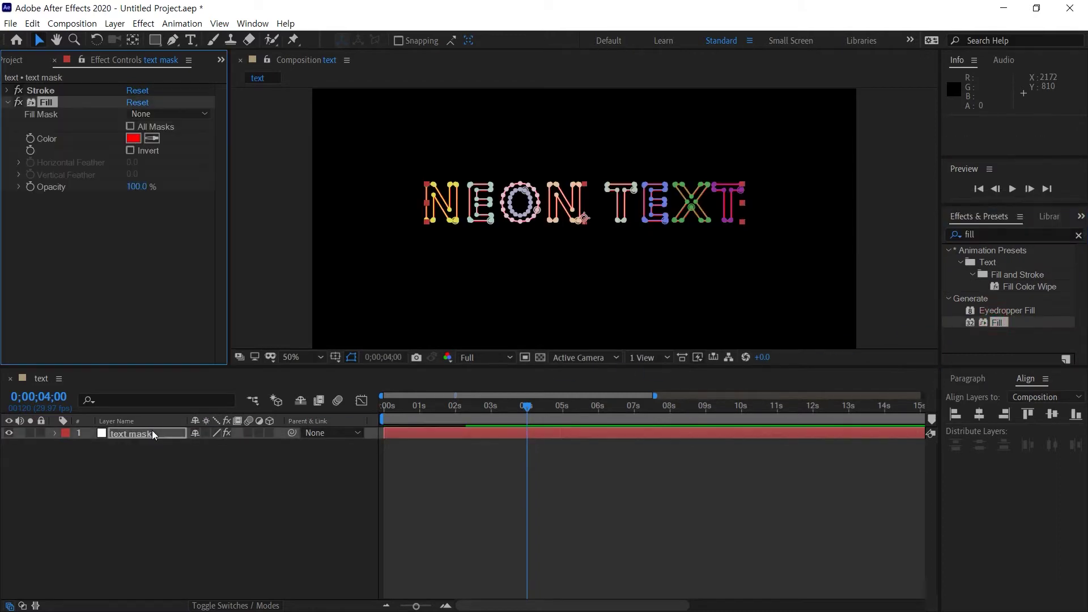
left_click(652, 550)
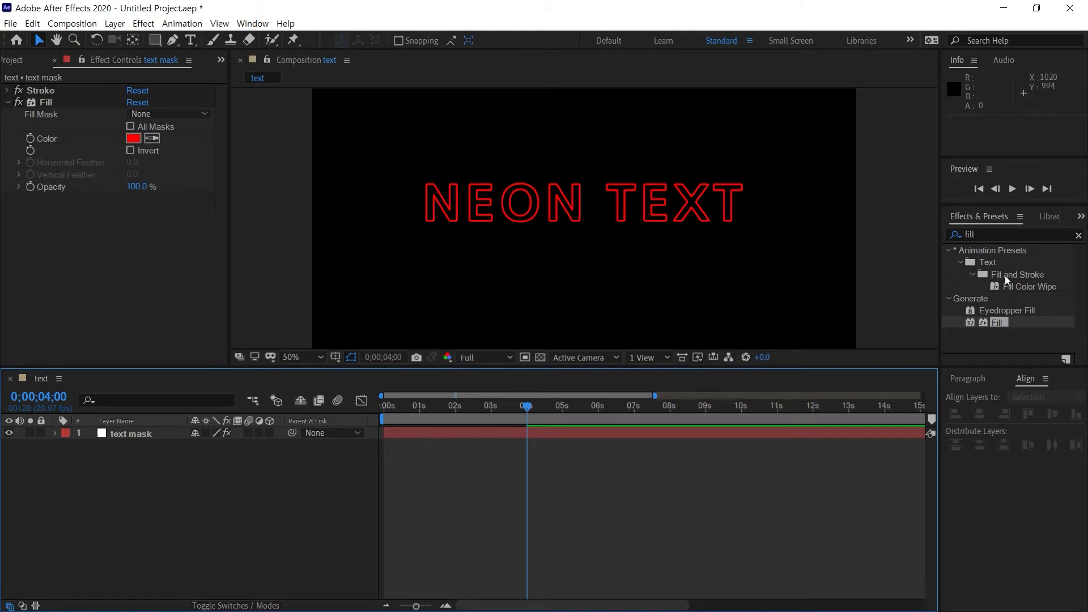
Search for 'glow' and apply the Glow effect to text mask.
left_click(1001, 236)
key("BackSpace")
key("BackSpace")
key("BackSpace")
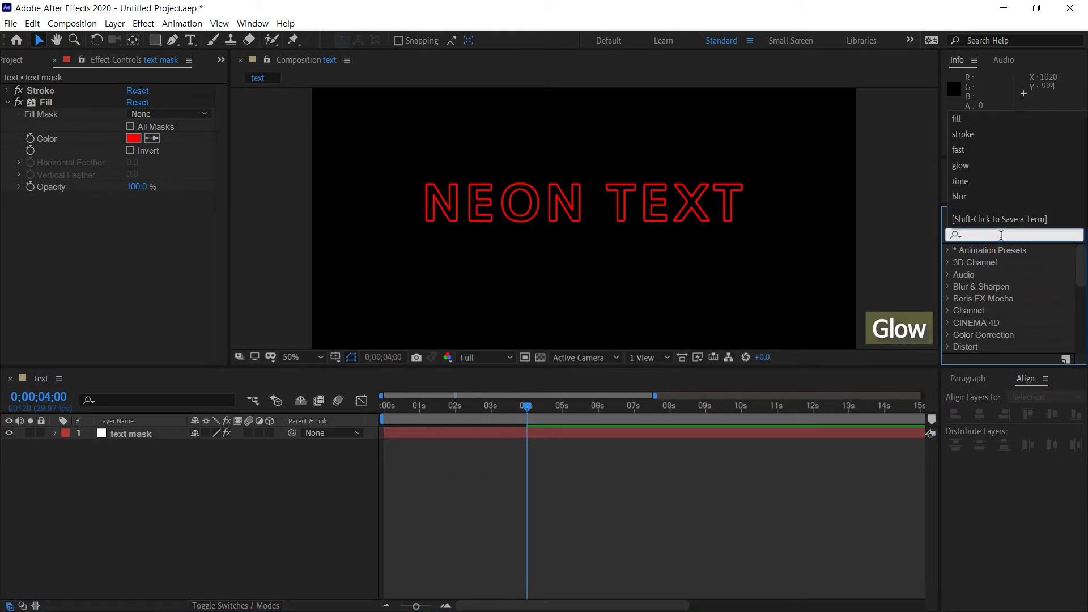
type("glow")
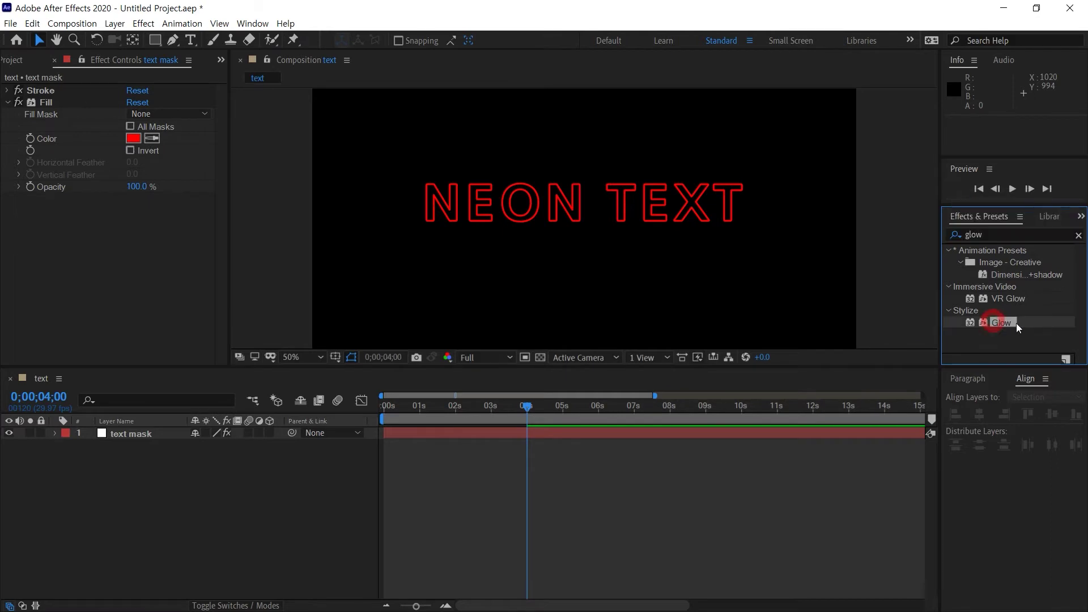
left_click_drag(998, 322, 118, 435)
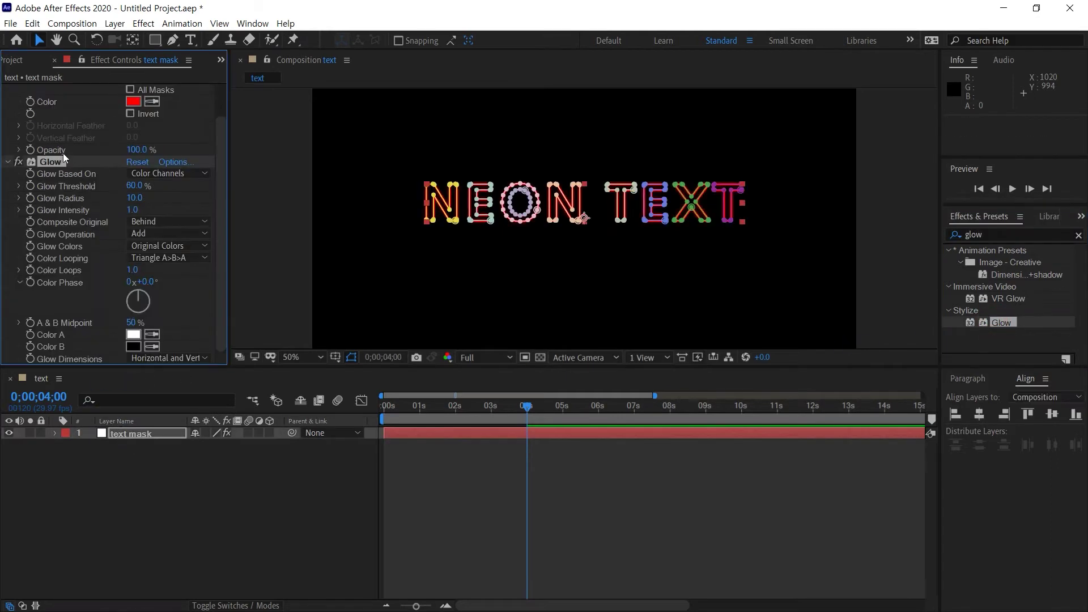
Set the Glow Radius on the text mask layer to 5.0 after trying larger values.
scroll(64, 157, "up", 2)
left_click(8, 103)
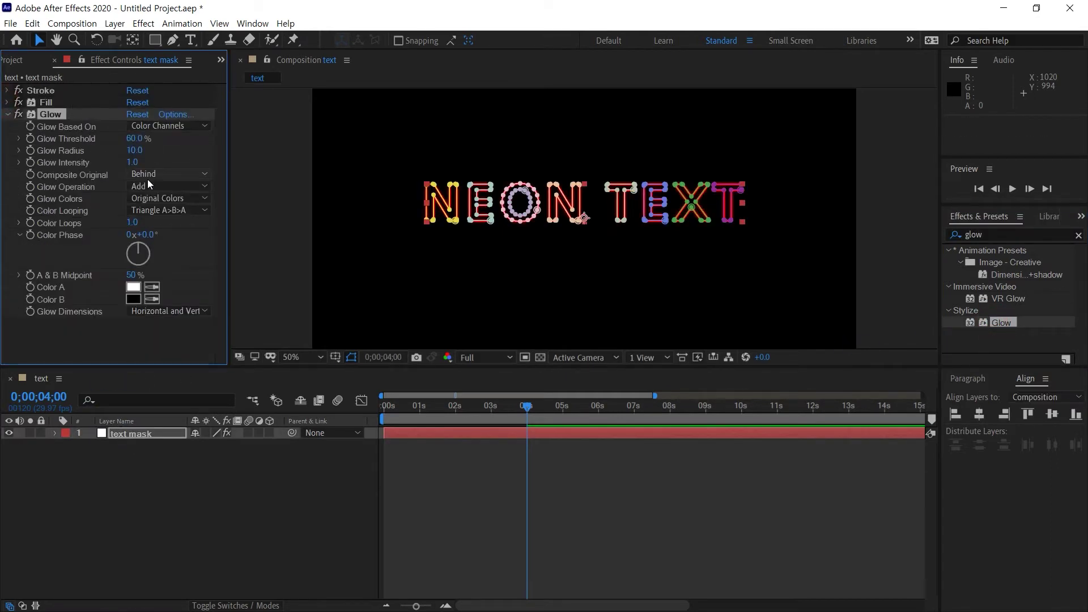
left_click(221, 503)
left_click_drag(135, 150, 185, 224)
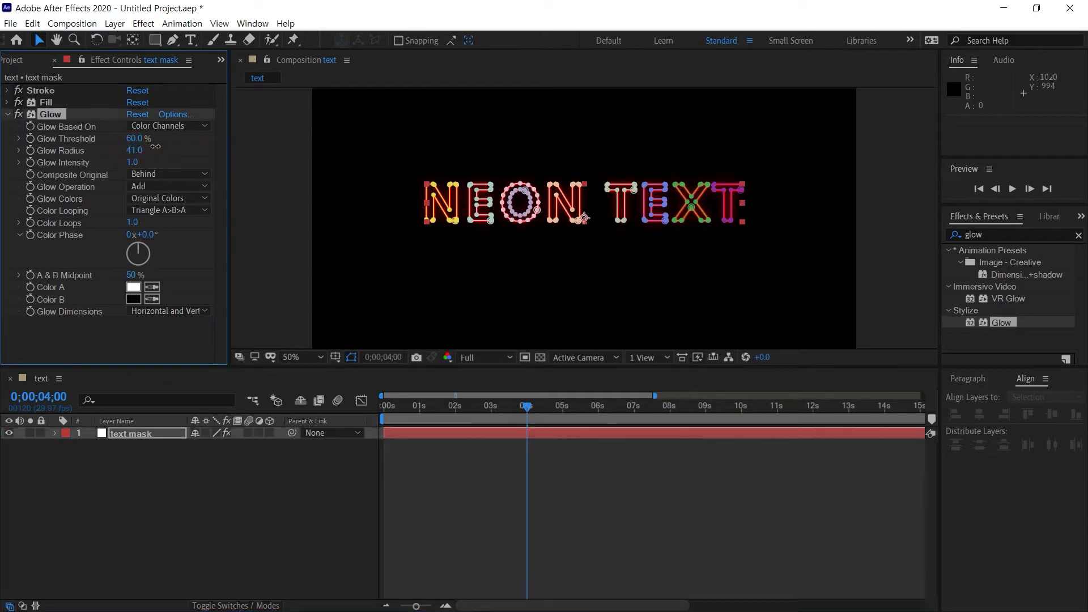
left_click(203, 528)
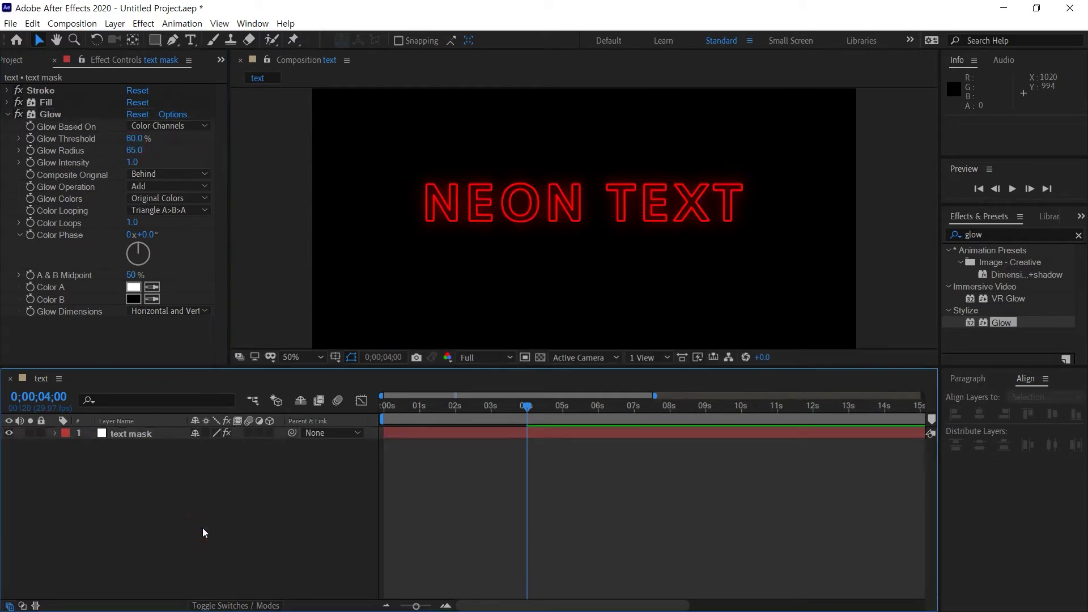
left_click_drag(136, 150, 119, 150)
left_click(135, 151)
type("5")
key("Return")
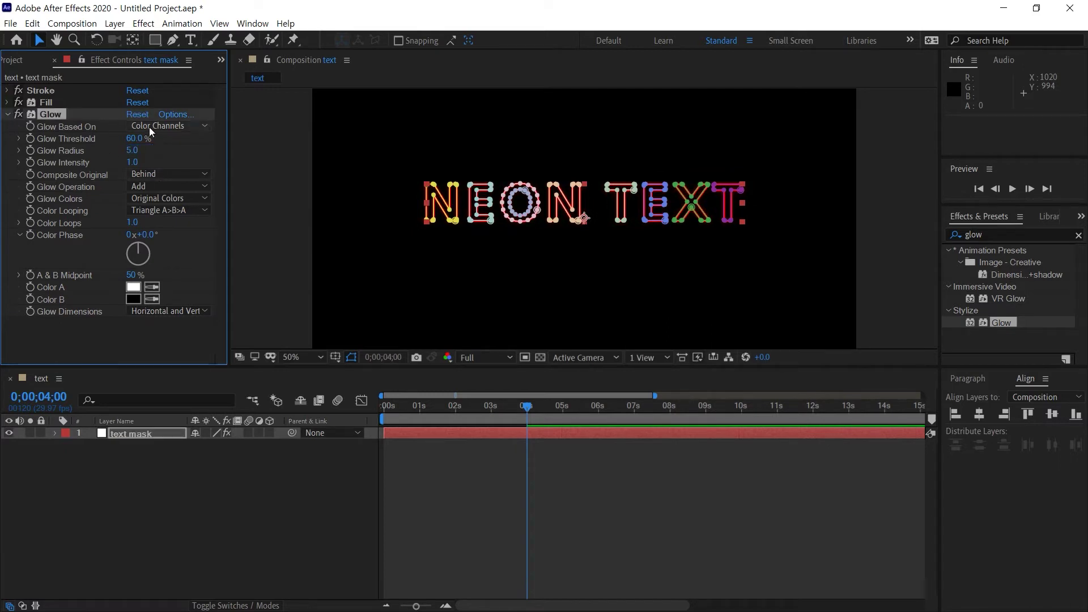
left_click(8, 116)
left_click(767, 559)
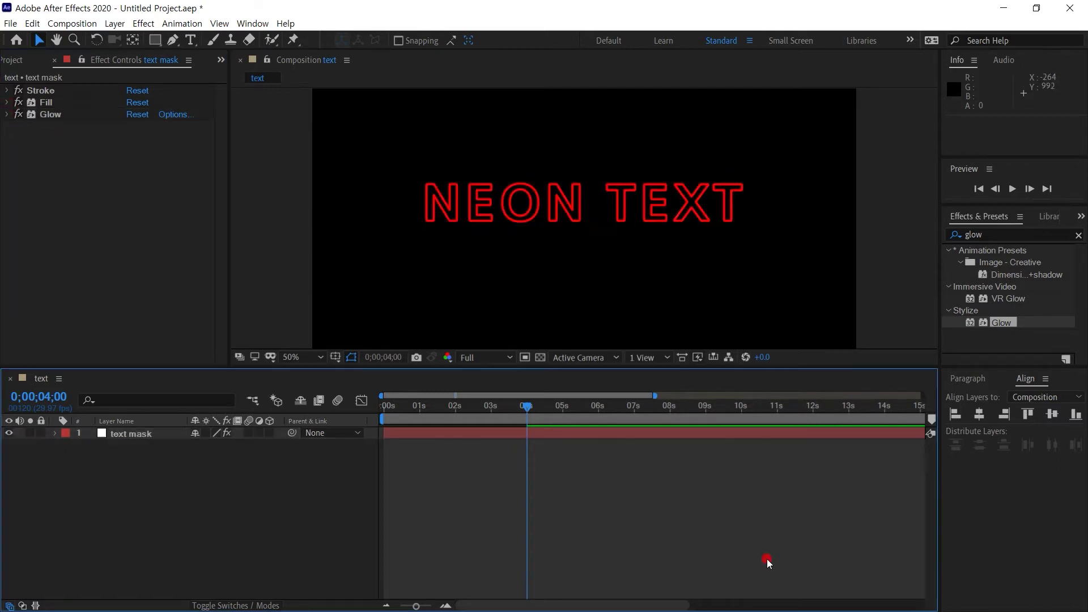
left_click(1003, 236)
Search for 'fast' and apply Fast Box Blur to the text mask layer.
type("fast")
left_click_drag(1017, 322, 130, 206)
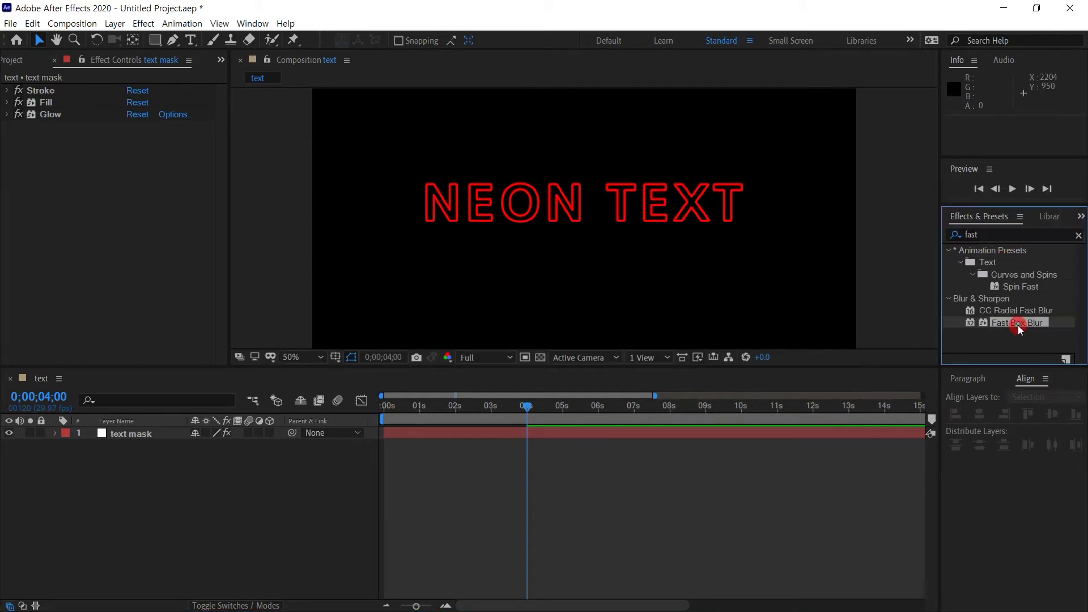
left_click(359, 460)
Set the Fast Box Blur radius to 3.0, after trying 54 and 13.
left_click_drag(135, 138, 163, 134)
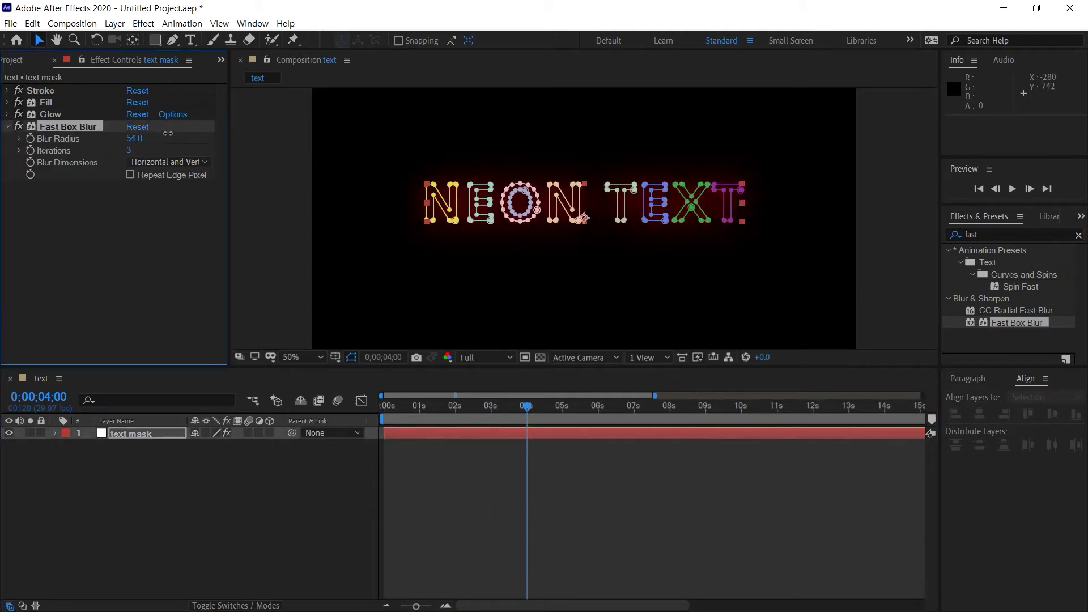
left_click(134, 139)
type("13")
key("Return")
left_click(167, 294)
left_click(134, 138)
type("3")
key("Return")
left_click(497, 515)
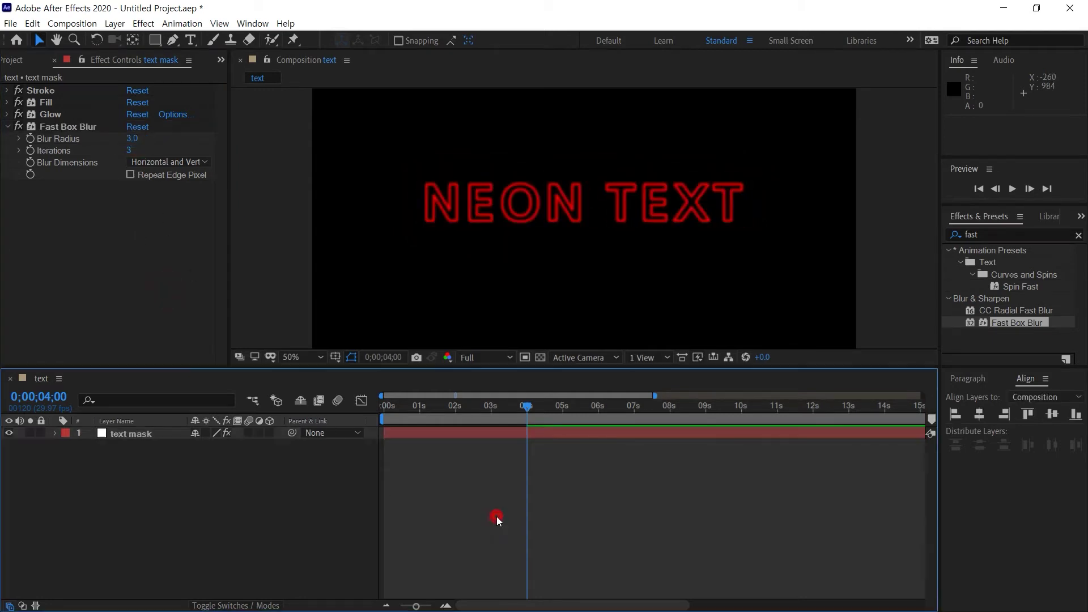
left_click(98, 255)
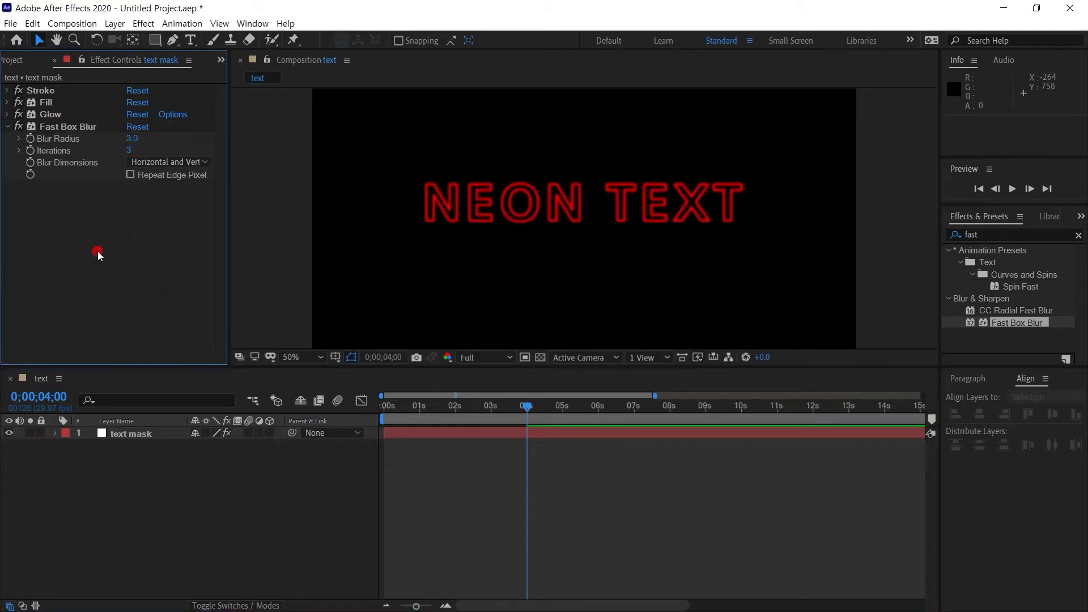
left_click(8, 126)
Duplicate Glow twice and order the copies after Fast Box Blur.
left_click(50, 115)
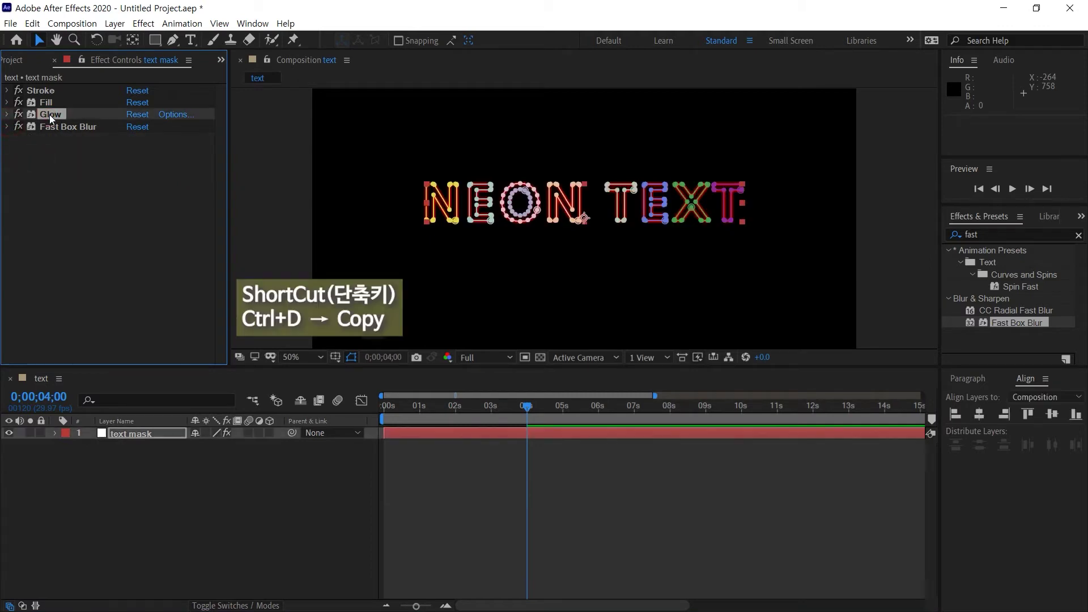
key("ctrl+d")
left_click(7, 128)
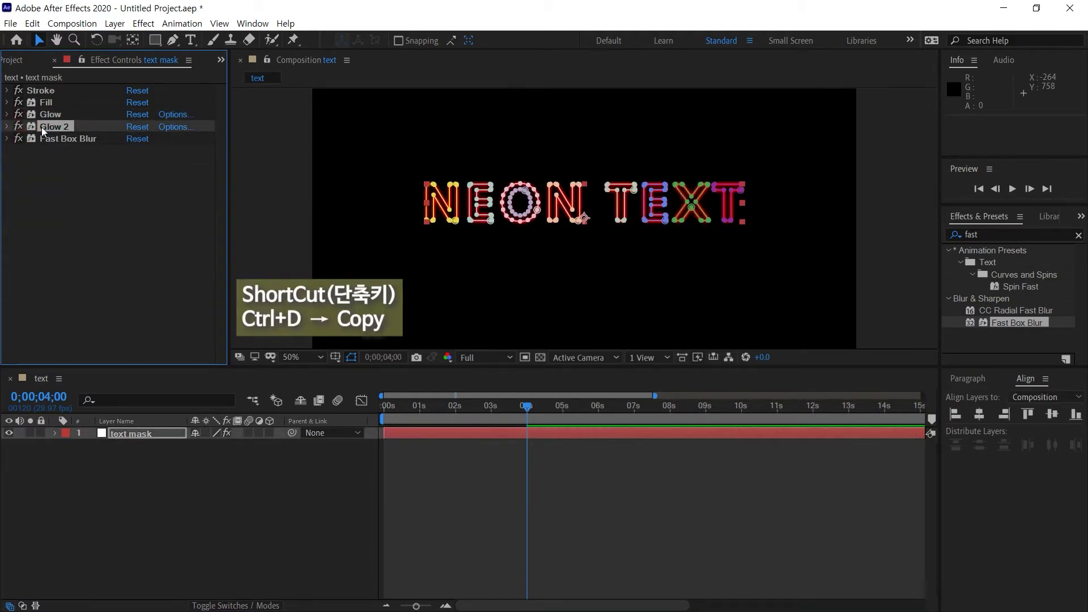
key("ctrl+d")
left_click(8, 139)
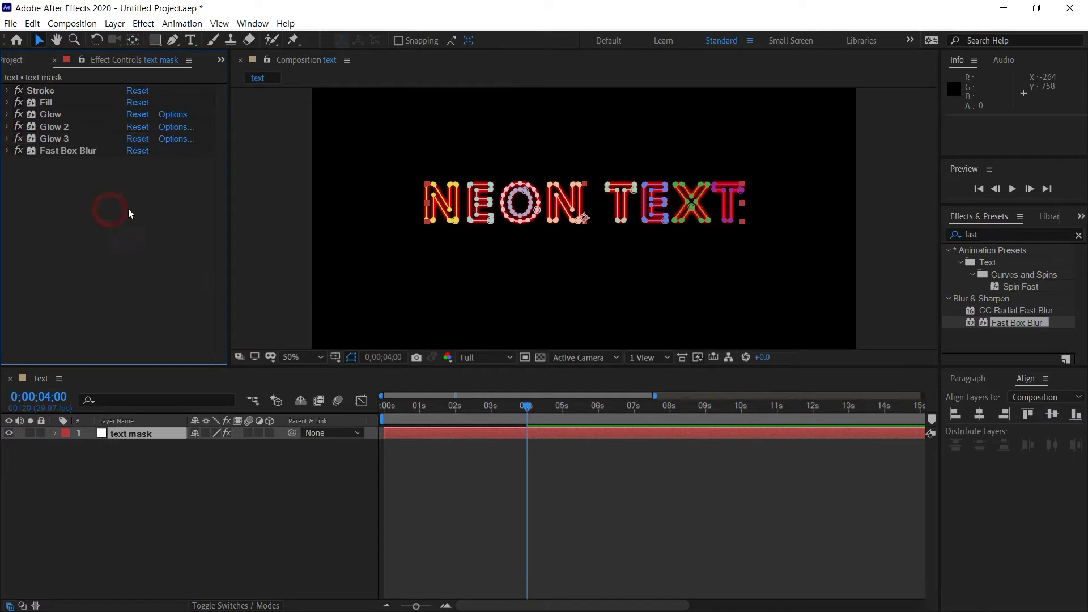
mouse_move(64, 141)
left_mouse_down()
mouse_move(70, 176)
mouse_move(75, 119)
left_mouse_up()
left_click(77, 250)
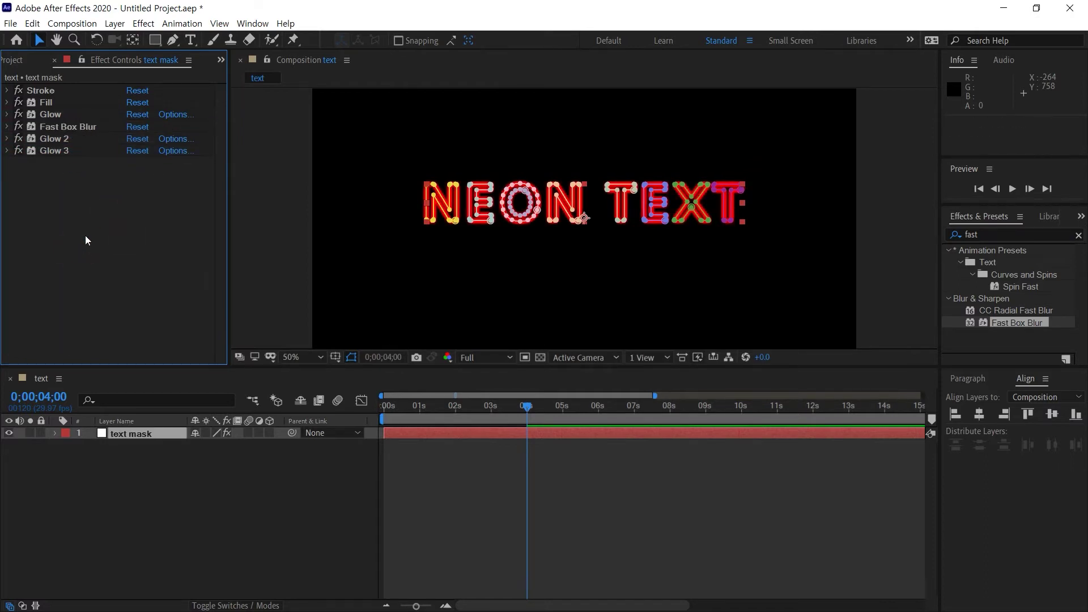
Set the Glow 3 radius to 10.
left_click(8, 151)
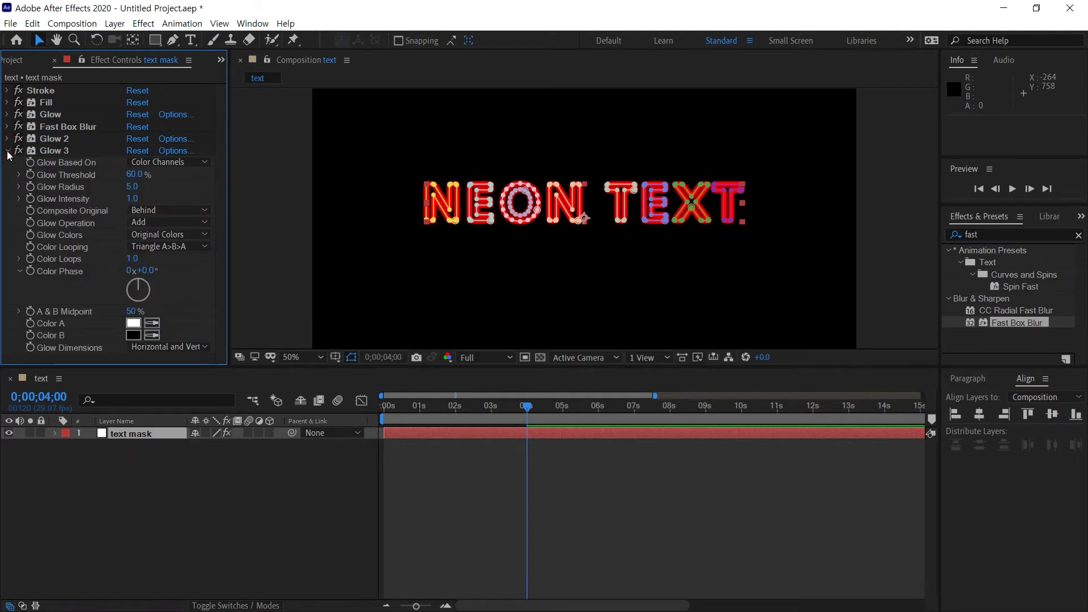
left_click(133, 187)
type("10")
key("Return")
left_click(720, 538)
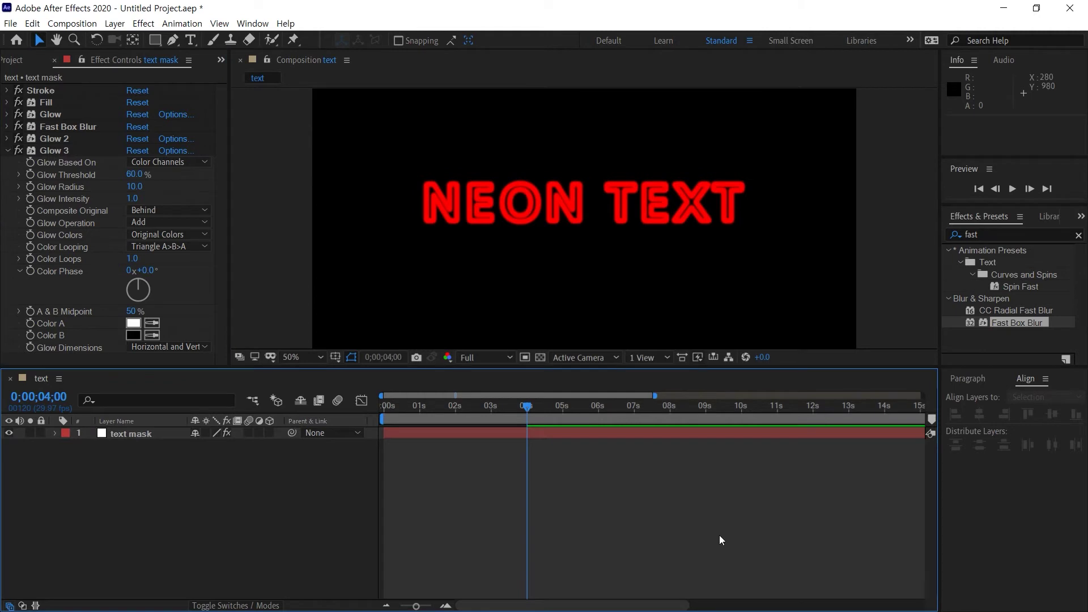
left_click(6, 151)
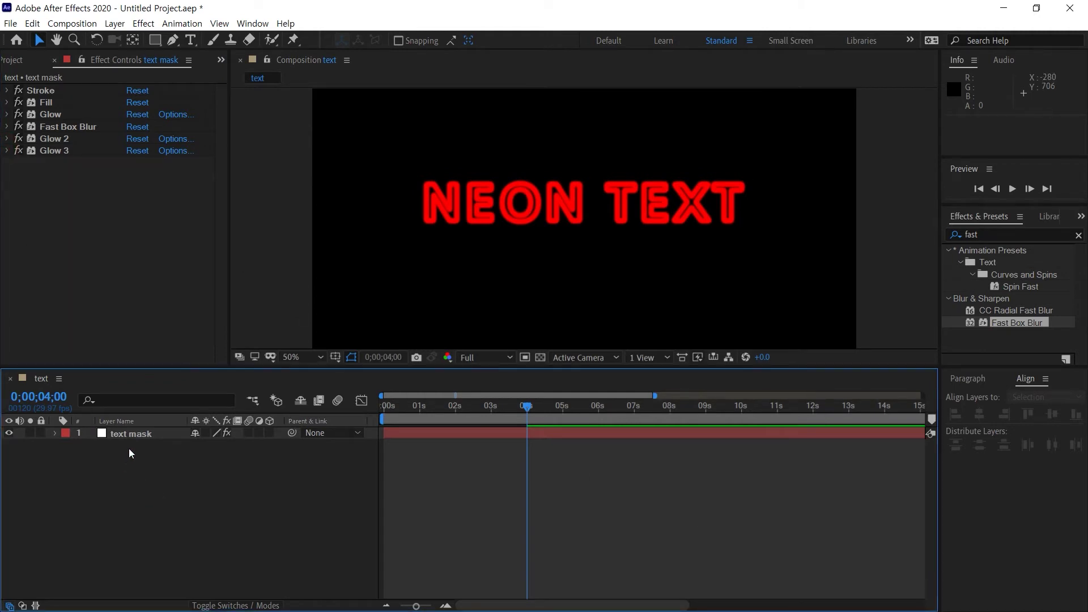
Duplicate the text mask layer and collapse the copy's effect settings.
left_click(151, 437)
key("ctrl+d")
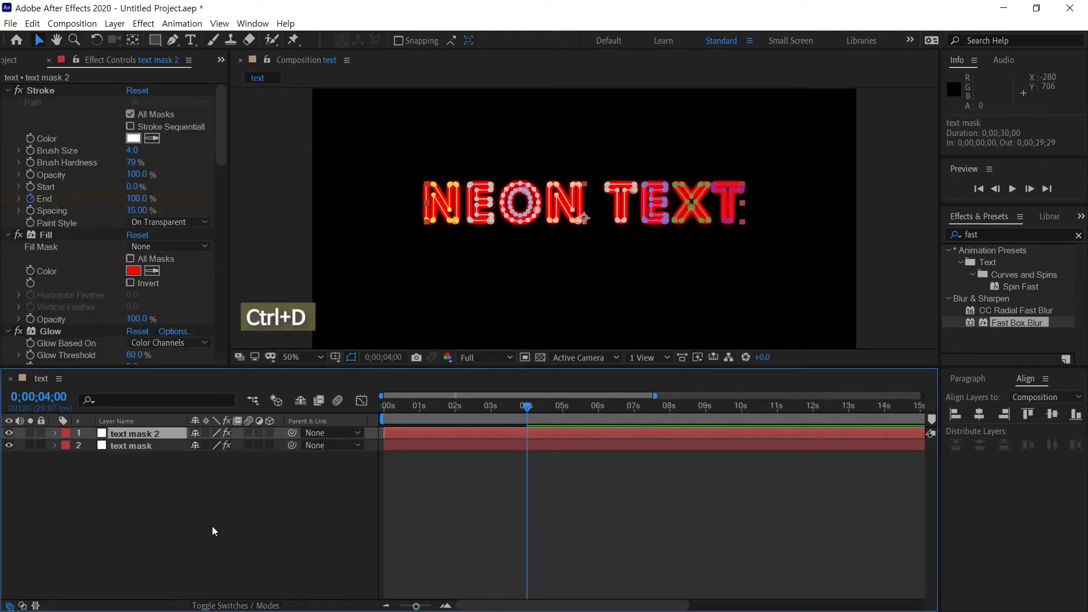
left_click(8, 235)
left_click(8, 90)
left_click(8, 127)
left_click(7, 140)
left_click(7, 151)
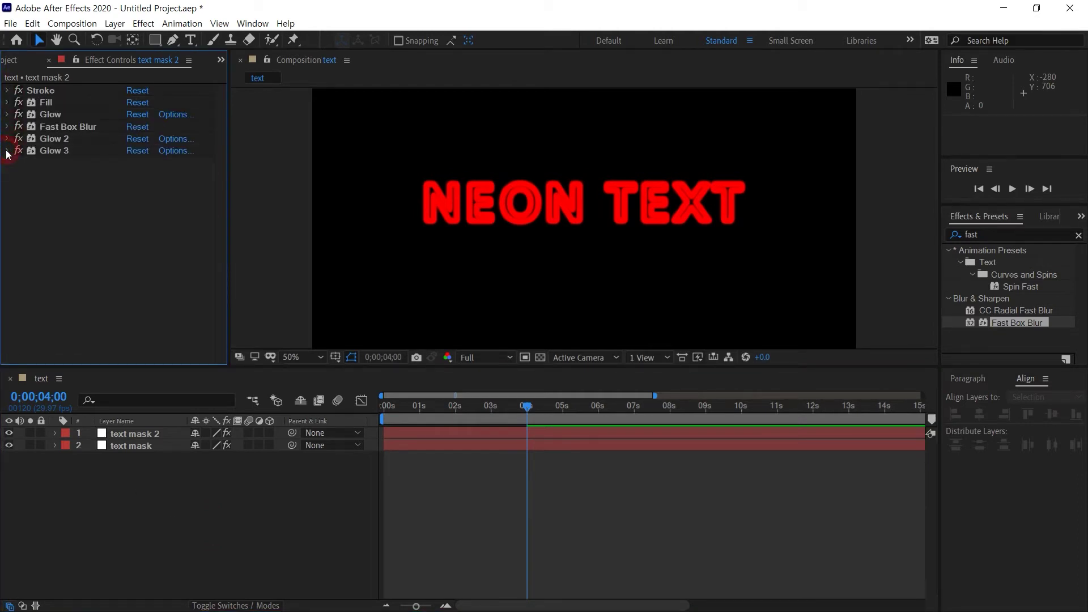
Rename the layers 'back text mask' and 'front text mask 2'.
left_click(147, 445)
key("Return")
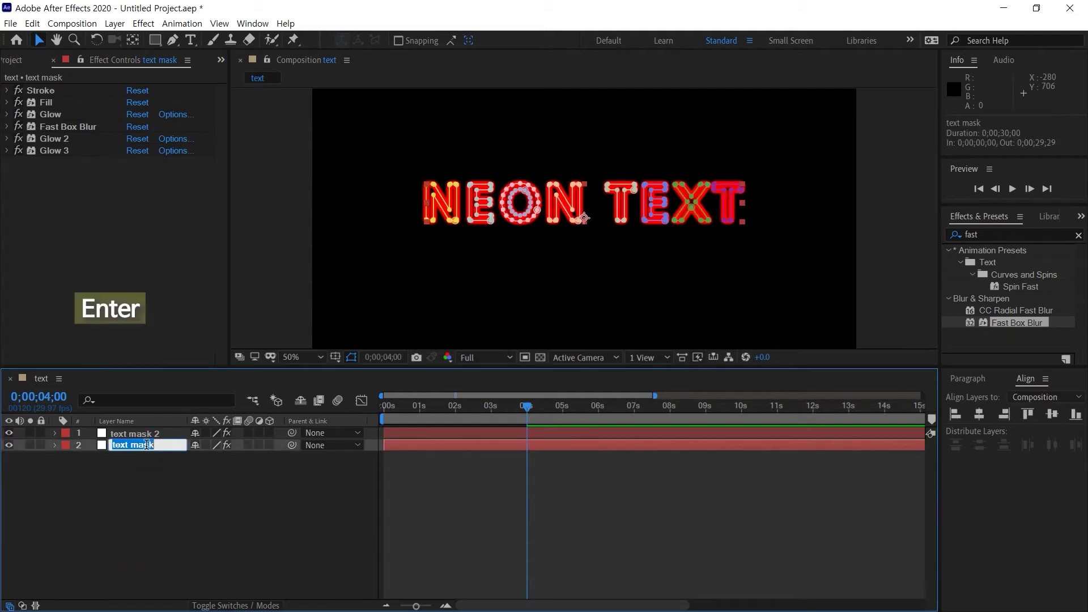
left_click(147, 445)
type("ba")
type("ck")
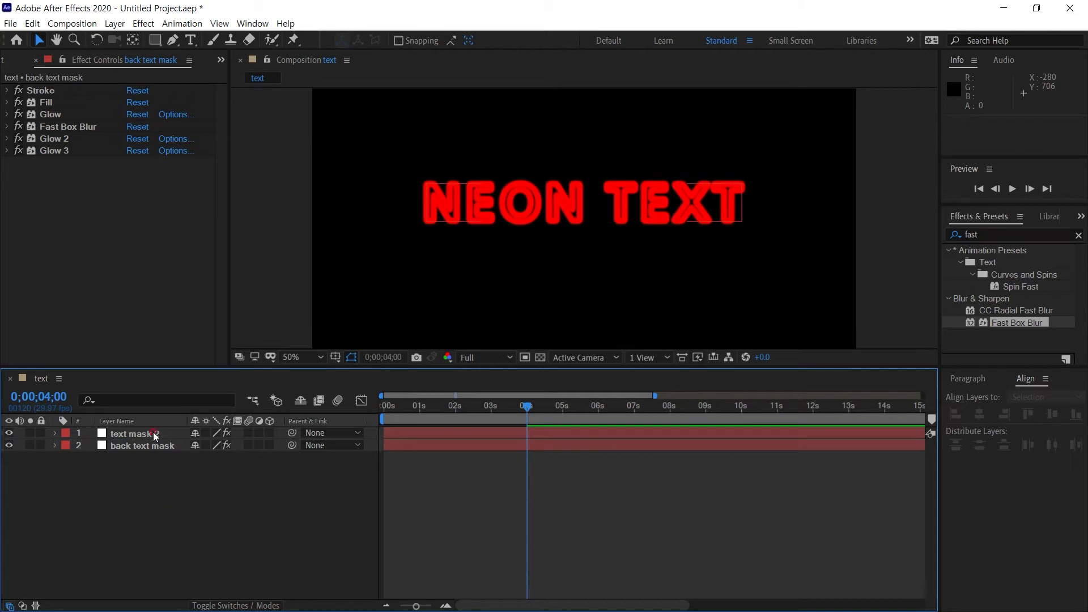
left_click(153, 433)
key("Return")
type("front")
left_click(171, 489)
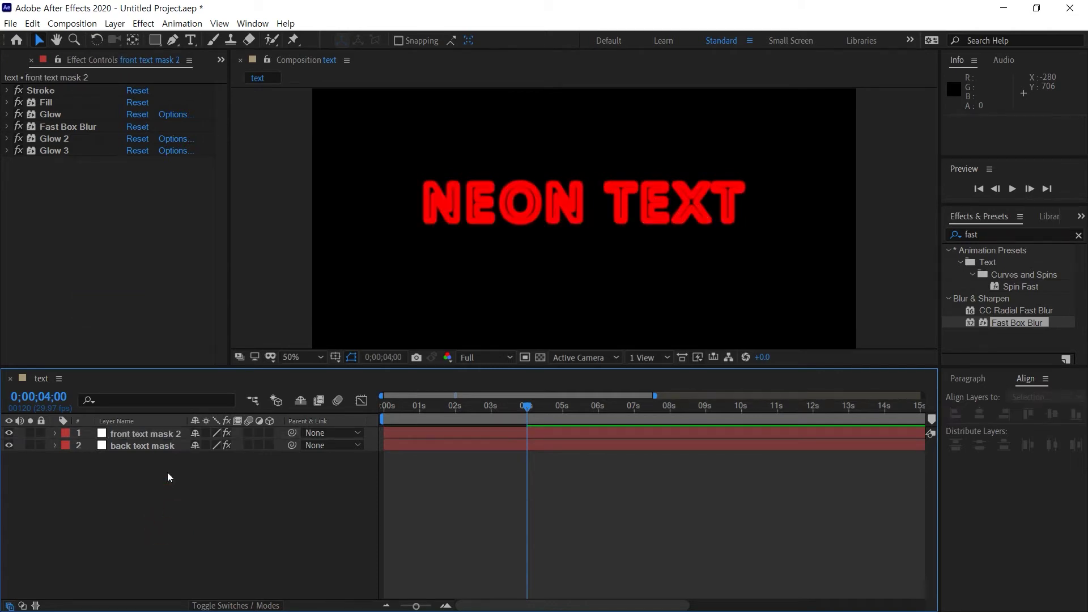
left_click(152, 435)
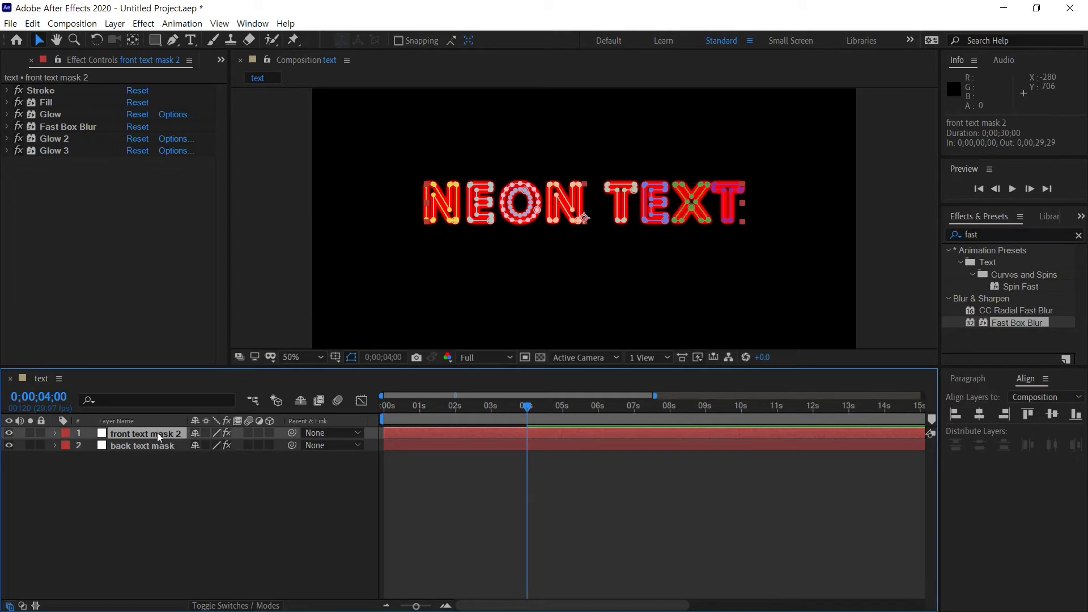
Delete Glow through Glow 3 and the blur from front text mask 2.
left_click(50, 115)
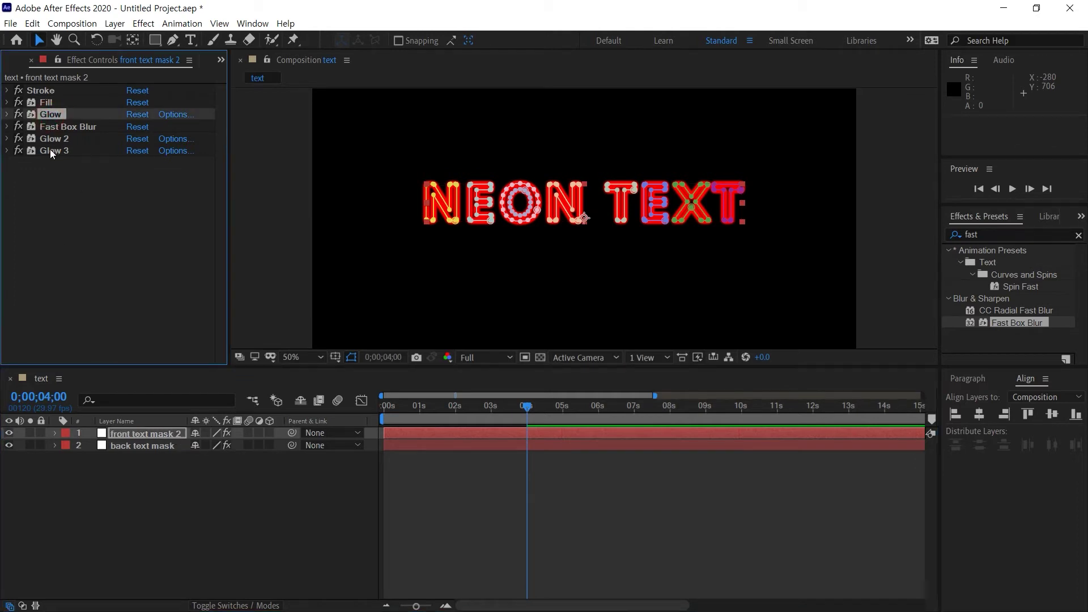
left_click(50, 150, "shift")
key("Delete")
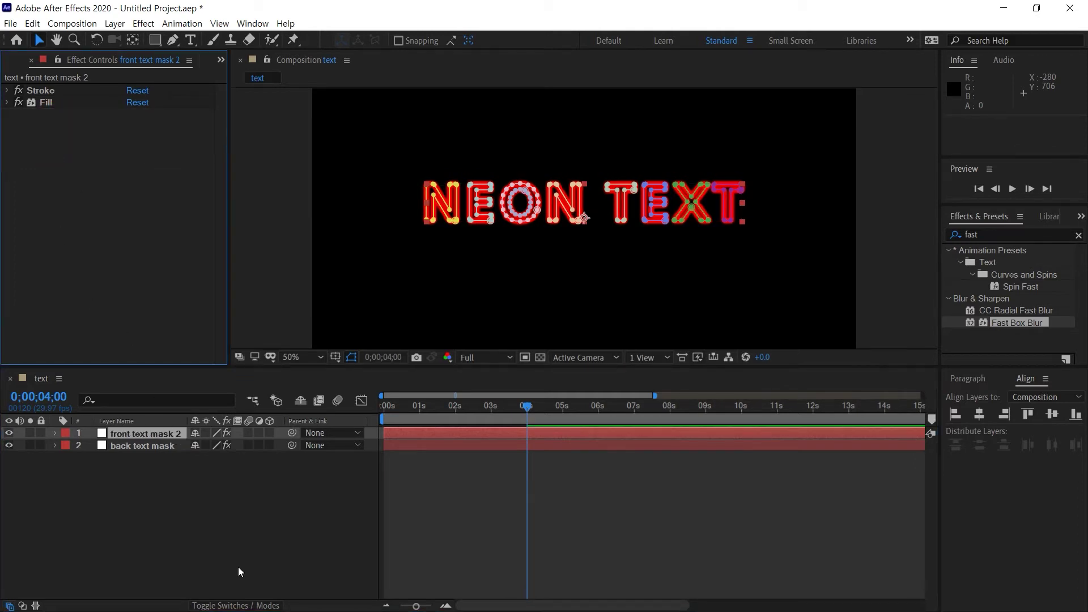
left_click(238, 567)
Change front text mask 2's Fill colour to pale pink FC8F8F.
left_click(144, 433)
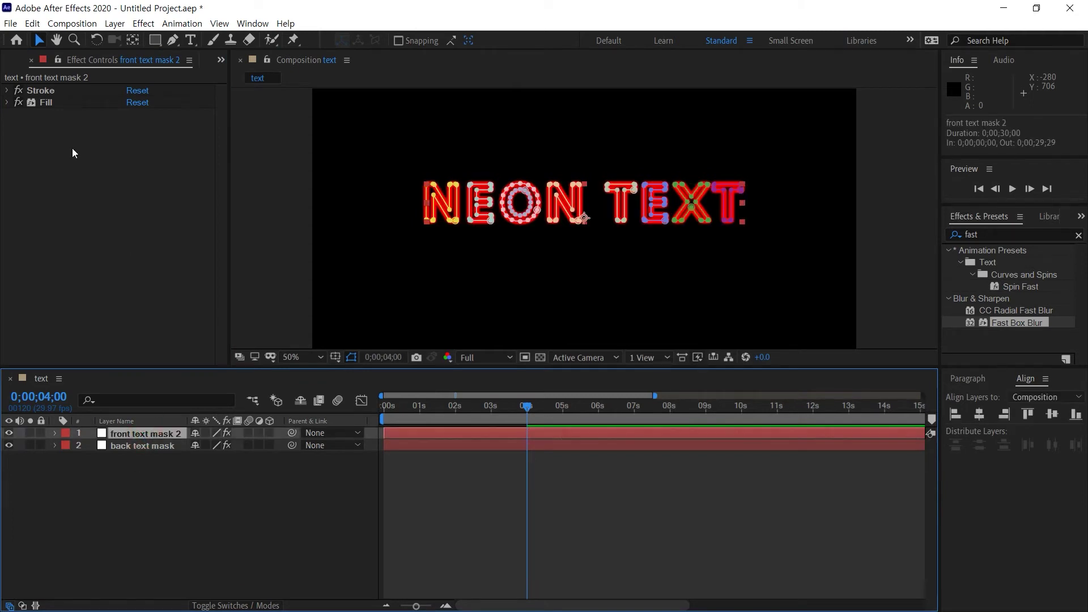
left_click(7, 103)
left_click(133, 139)
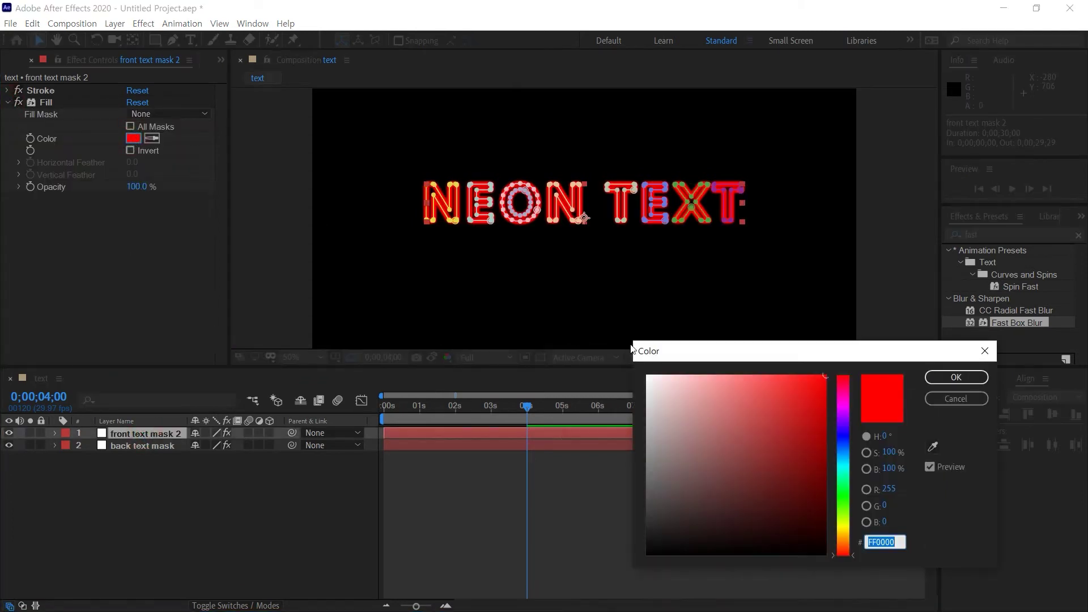
left_click(724, 377)
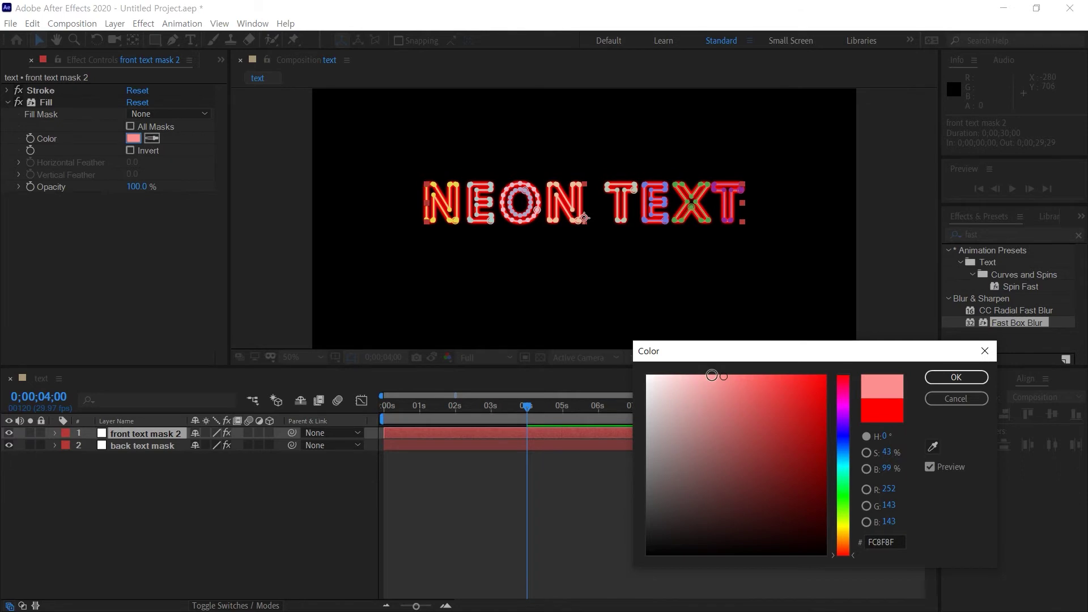
left_click(957, 378)
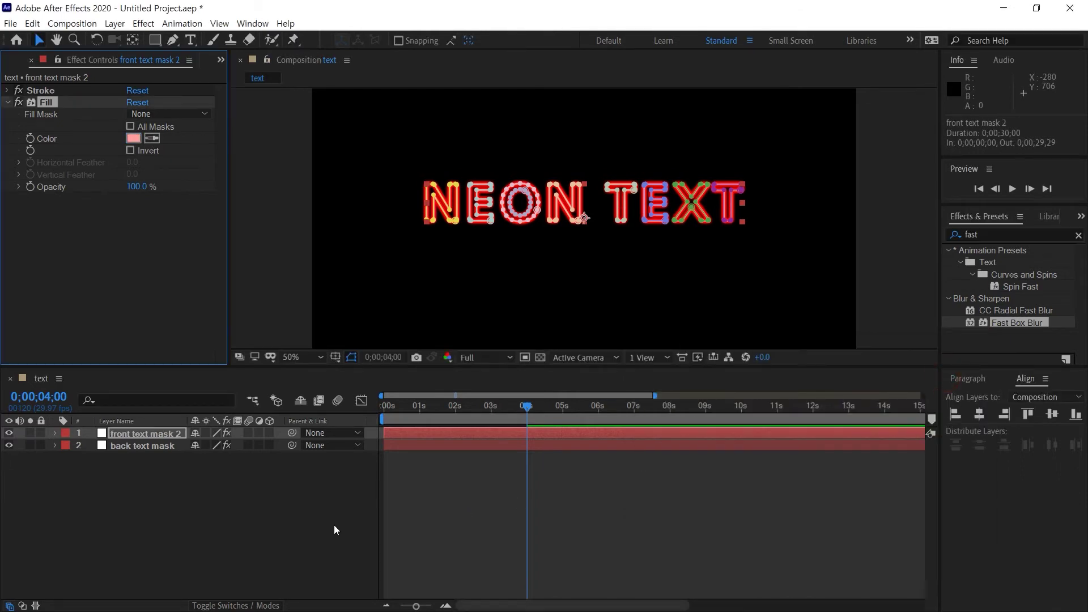
Preview the flickering neon text.
left_click(152, 508)
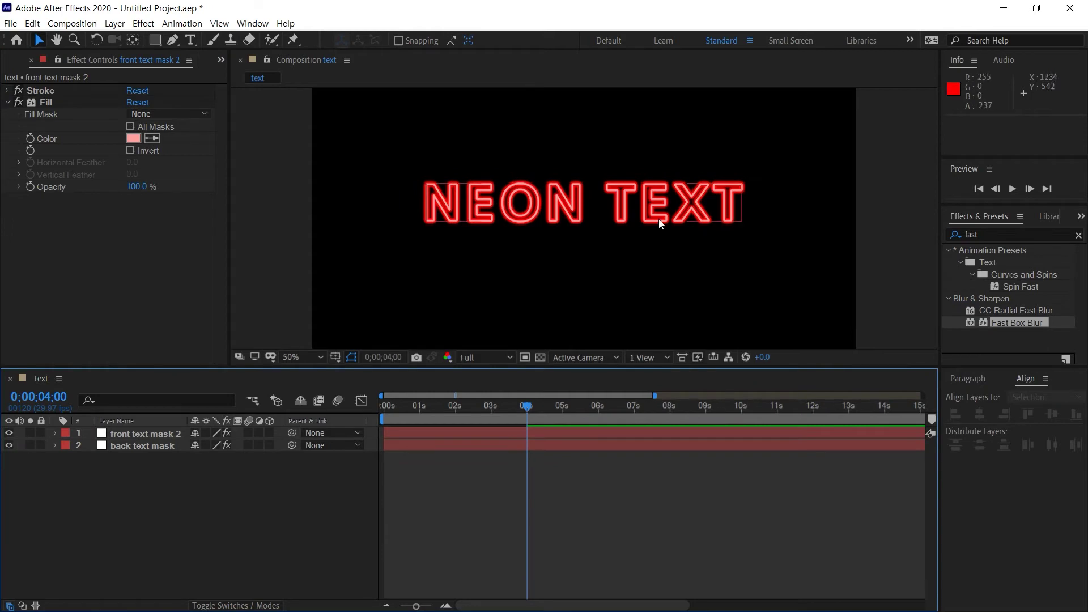
left_click(141, 517)
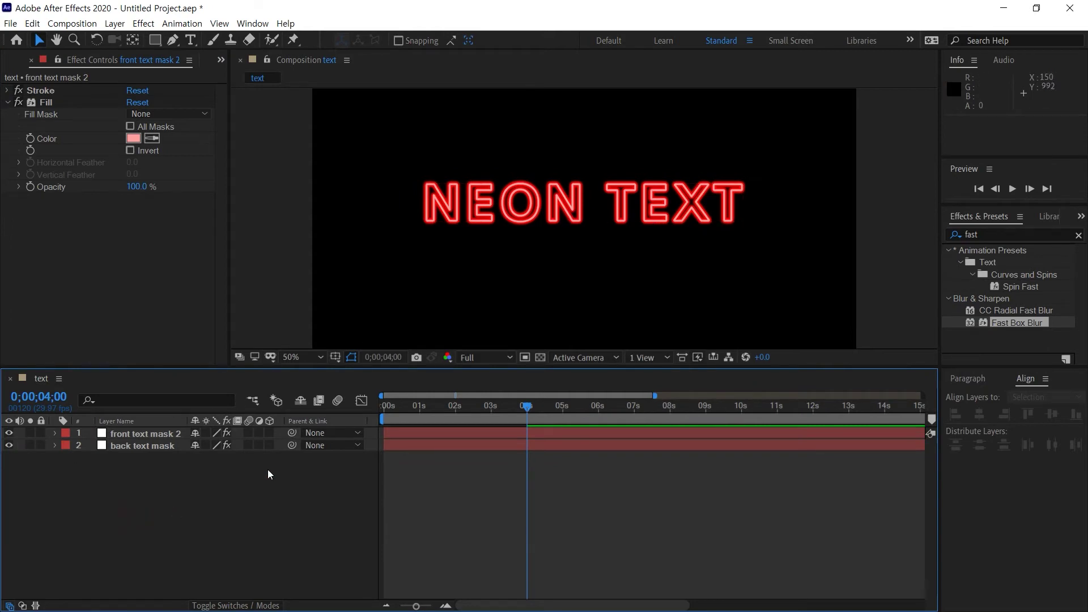
key("space")
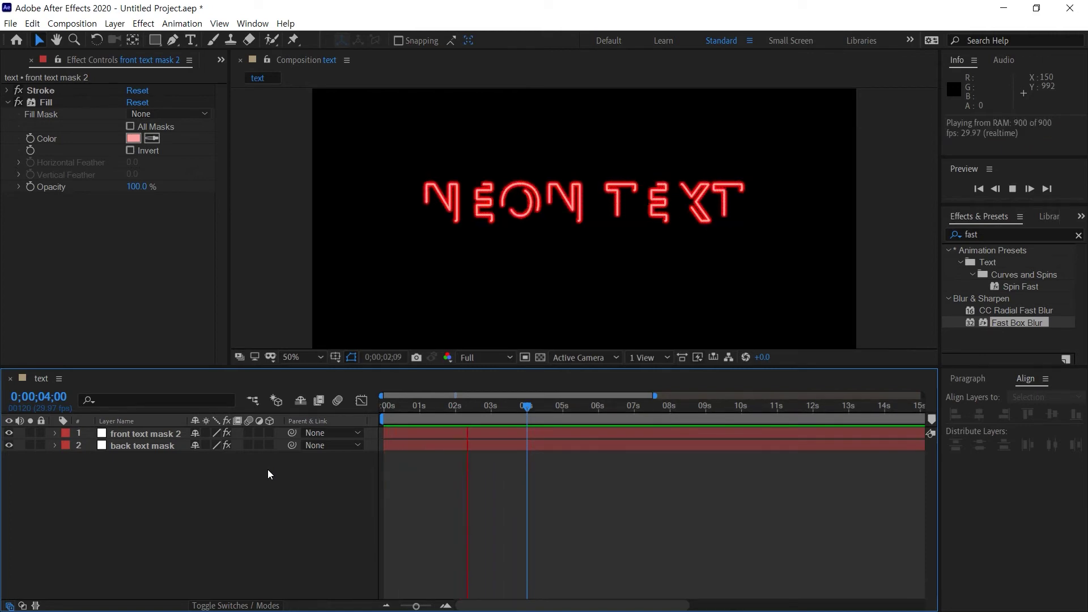
Stop the preview and create a new composition named 'main'.
left_click(10, 105)
left_click(8, 102)
left_click(7, 59)
left_click(90, 300)
right_click(136, 261)
left_click(194, 267)
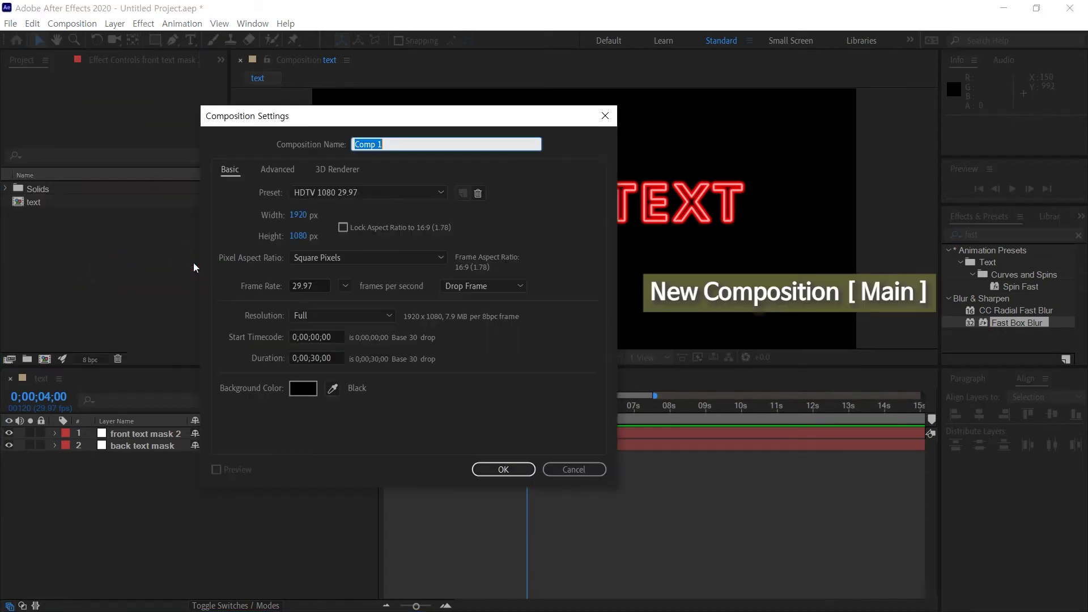
type("main")
key("Return")
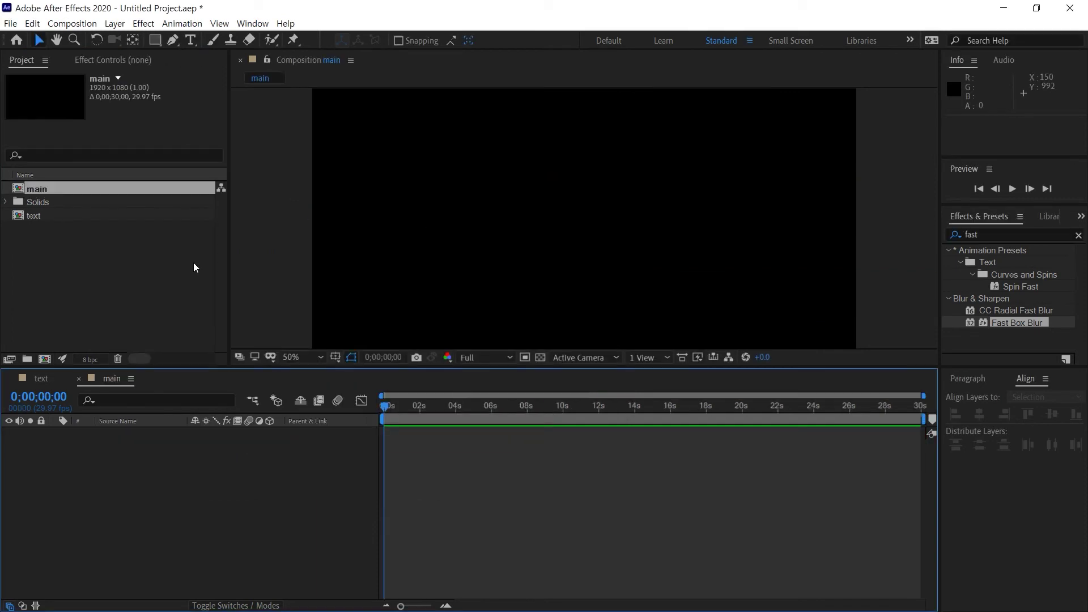
Place the text composition into the main comp as a layer.
left_click(192, 264)
left_click(62, 217)
left_click_drag(36, 220, 58, 440)
Set the current time to 0;00;04;06 and select the text layer.
left_click(446, 606)
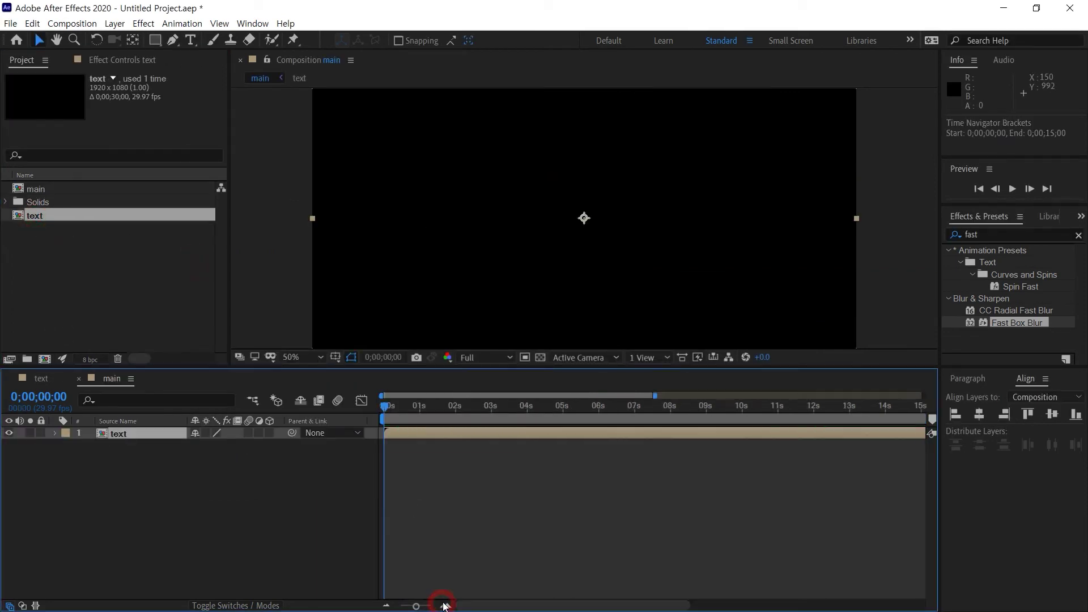
left_click(489, 543)
left_click_drag(390, 406, 526, 407)
left_click(445, 606)
left_click(446, 605)
left_click_drag(546, 410, 565, 406)
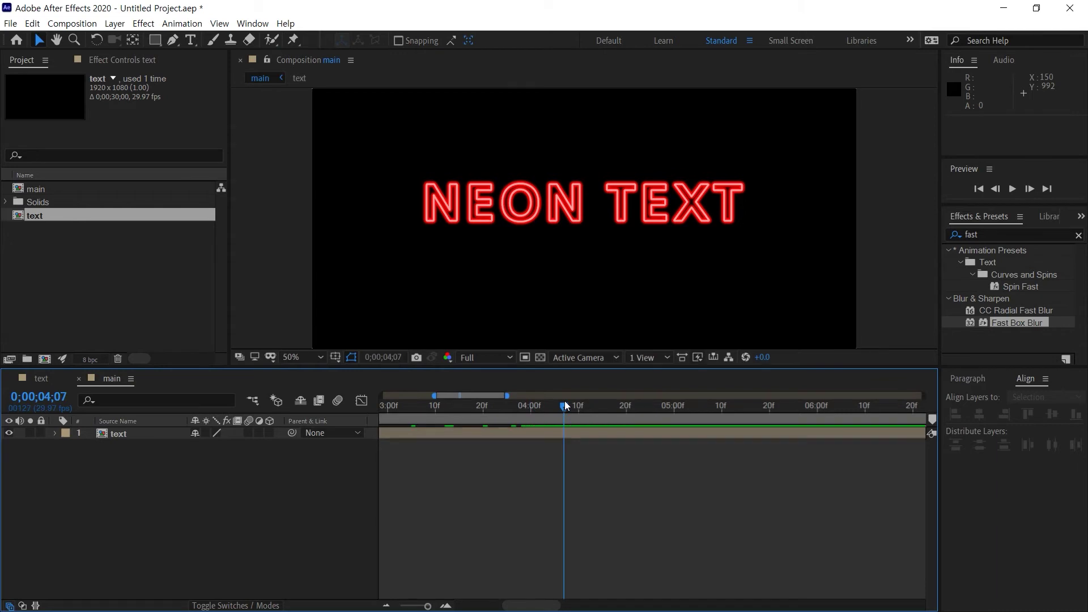
left_click(447, 605)
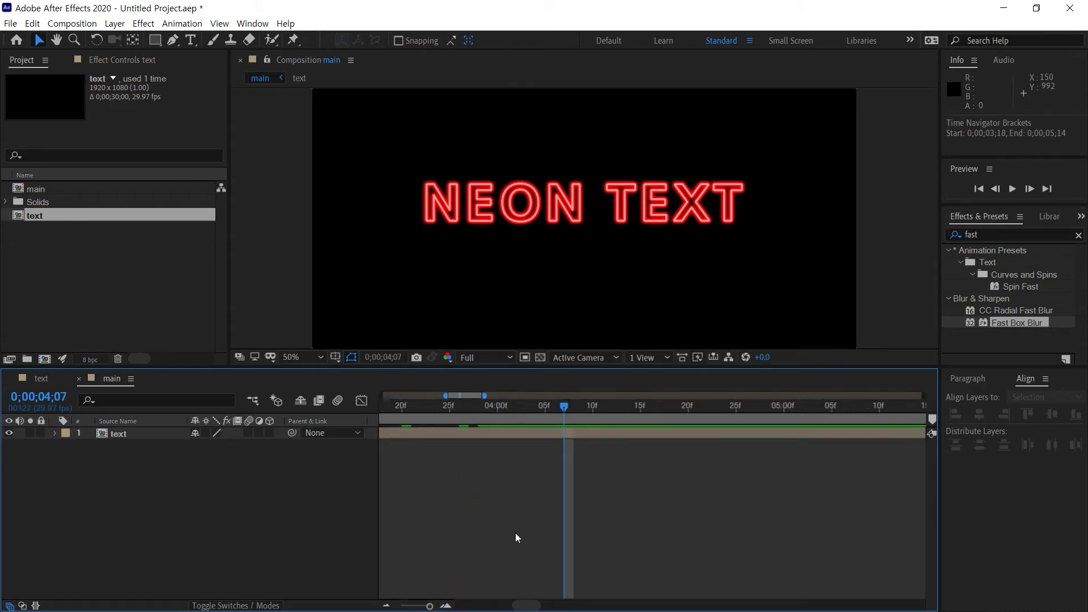
left_click(444, 606)
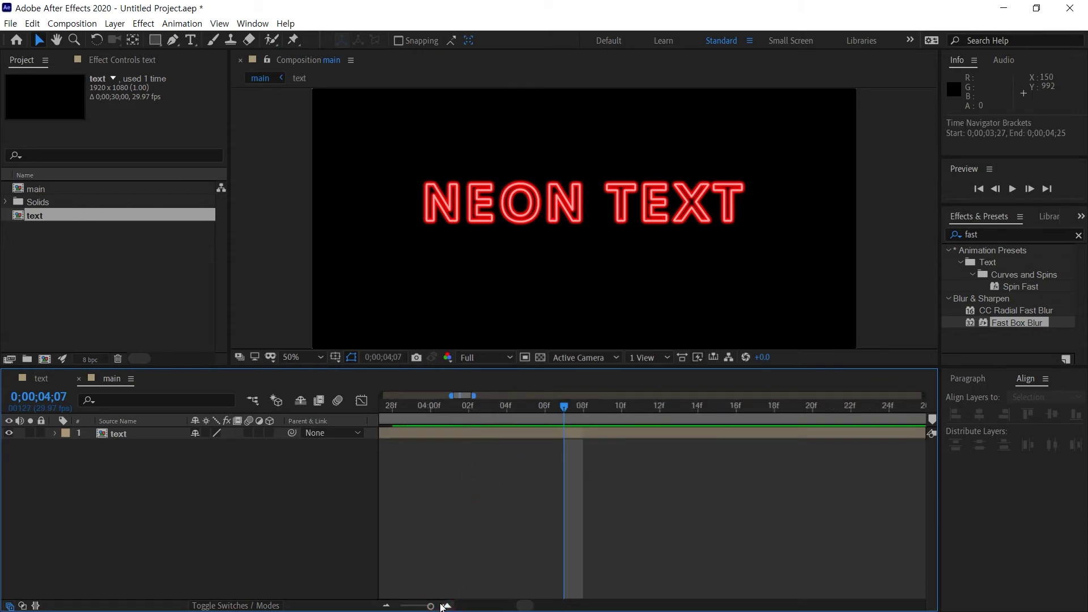
left_click(537, 407)
left_click(134, 437)
Keyframe the text's Opacity at 100%, 60%, 100% across 4;06, 4;08 and 4;10.
key("t")
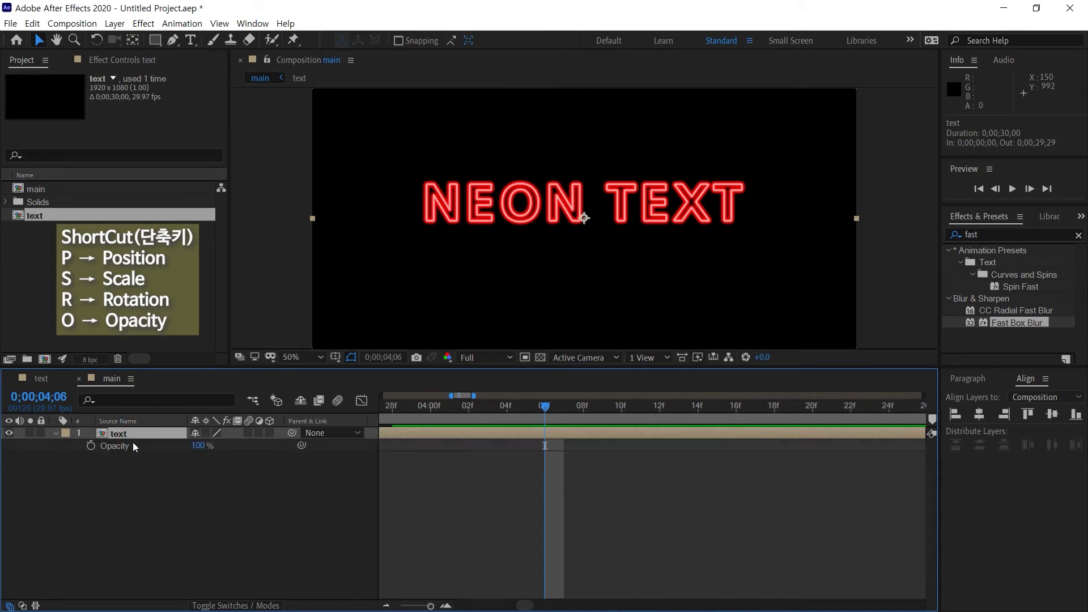
left_click(91, 446)
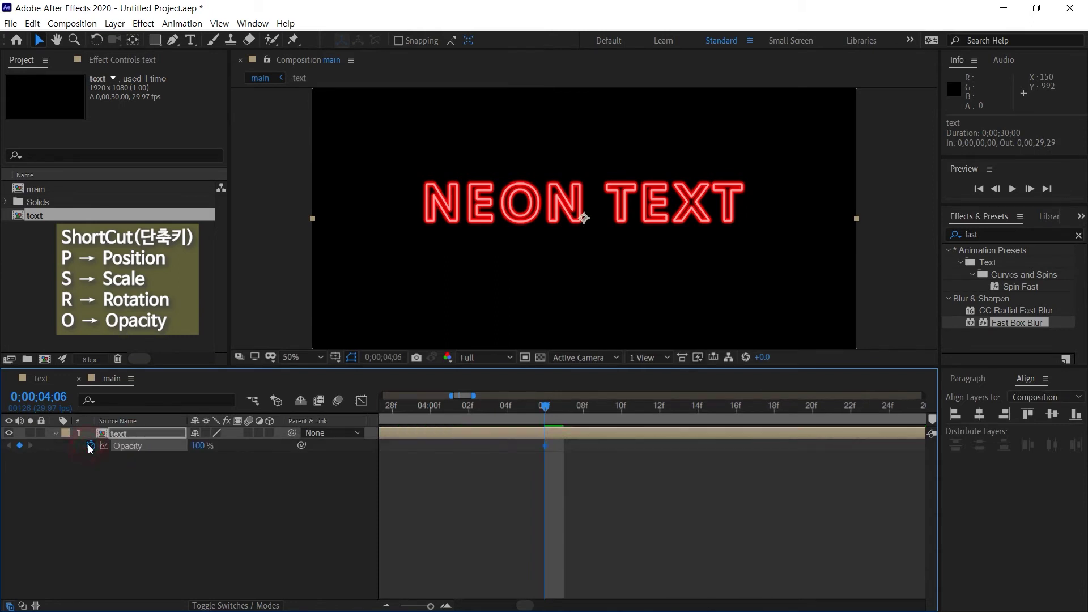
left_click(582, 410)
left_click(200, 446)
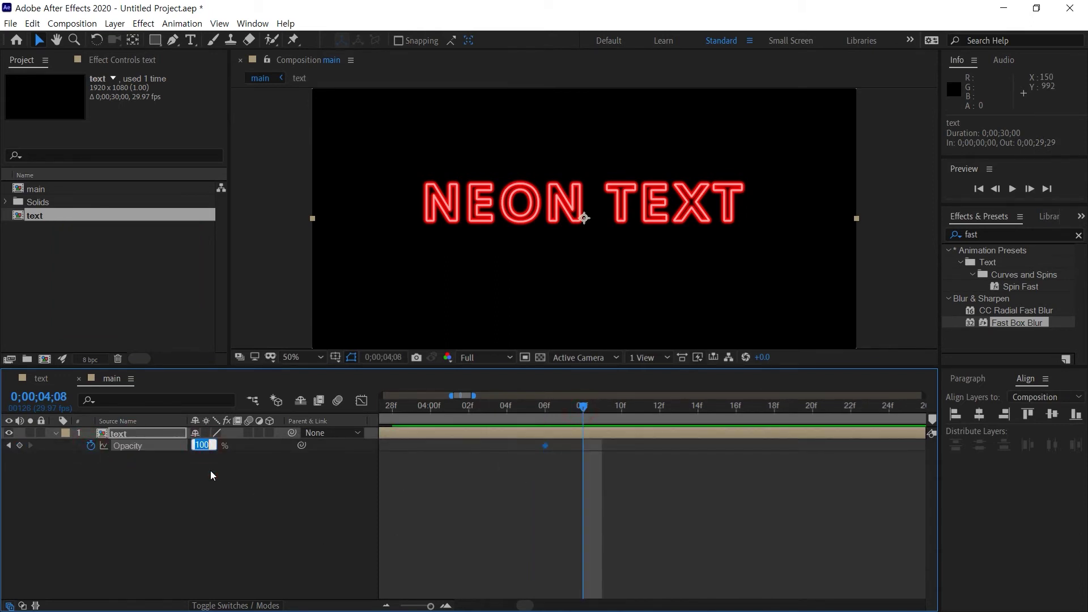
type("60")
key("Return")
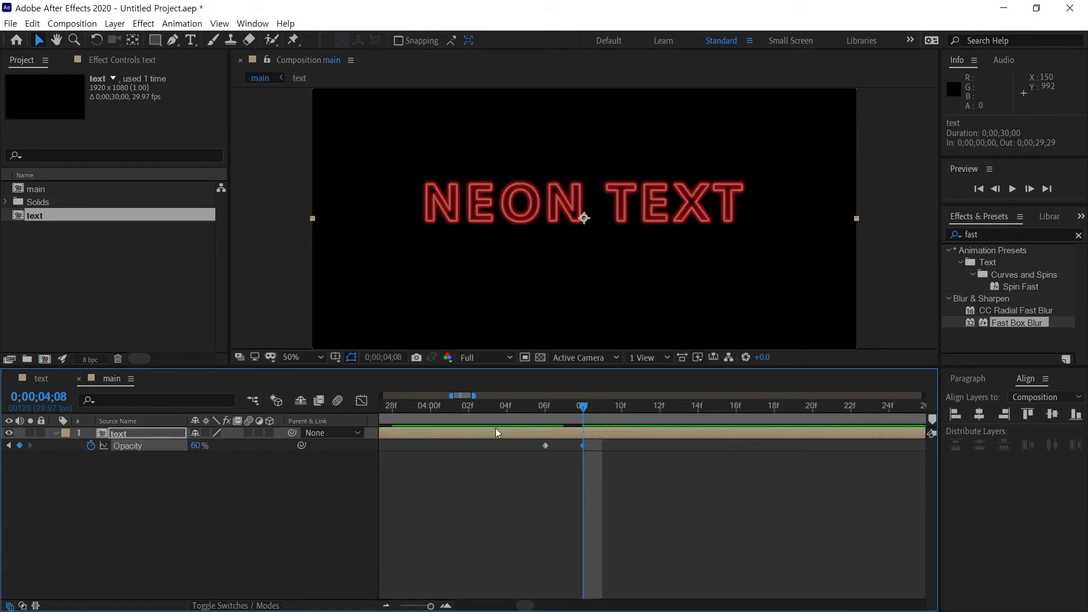
left_click(621, 411)
left_click(199, 445)
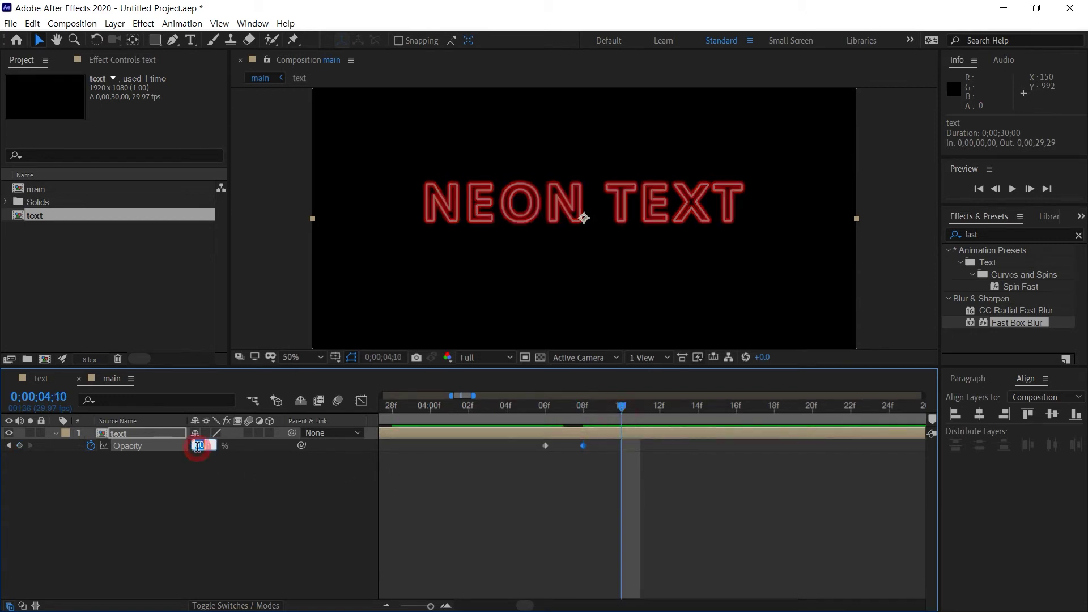
type("100")
key("Return")
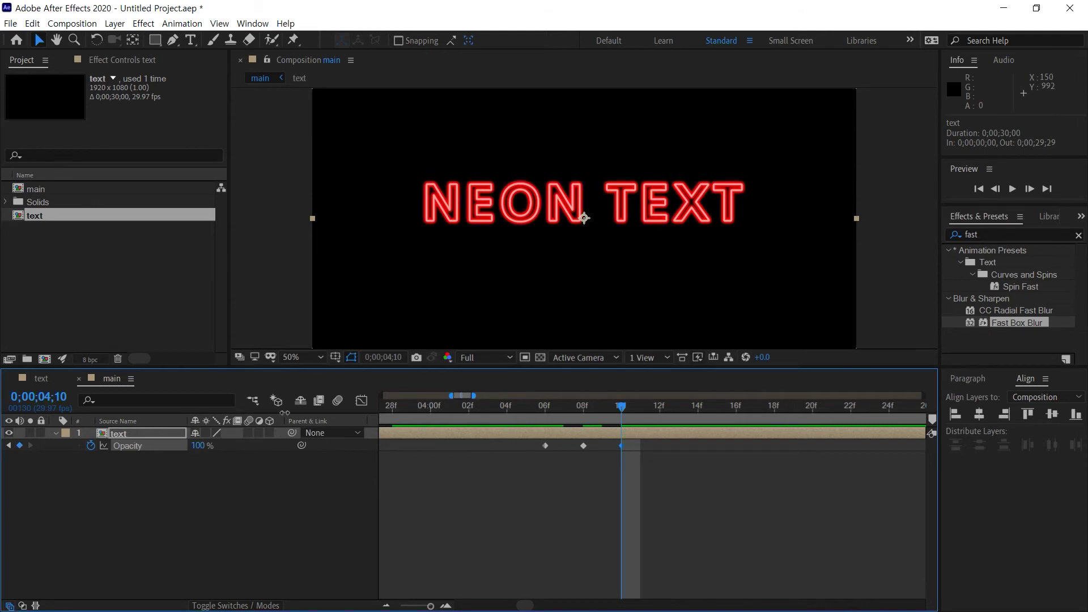
left_click_drag(553, 412, 604, 445)
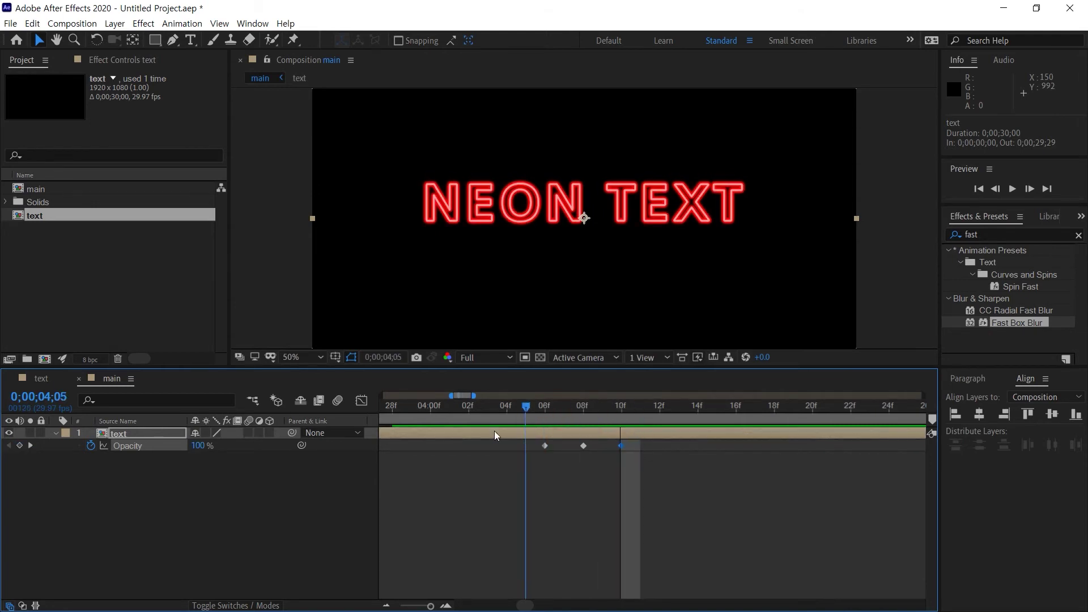
Copy the three flicker keyframes and paste them at 4;20.
key("Page_Down")
key("Page_Down")
left_click(386, 606)
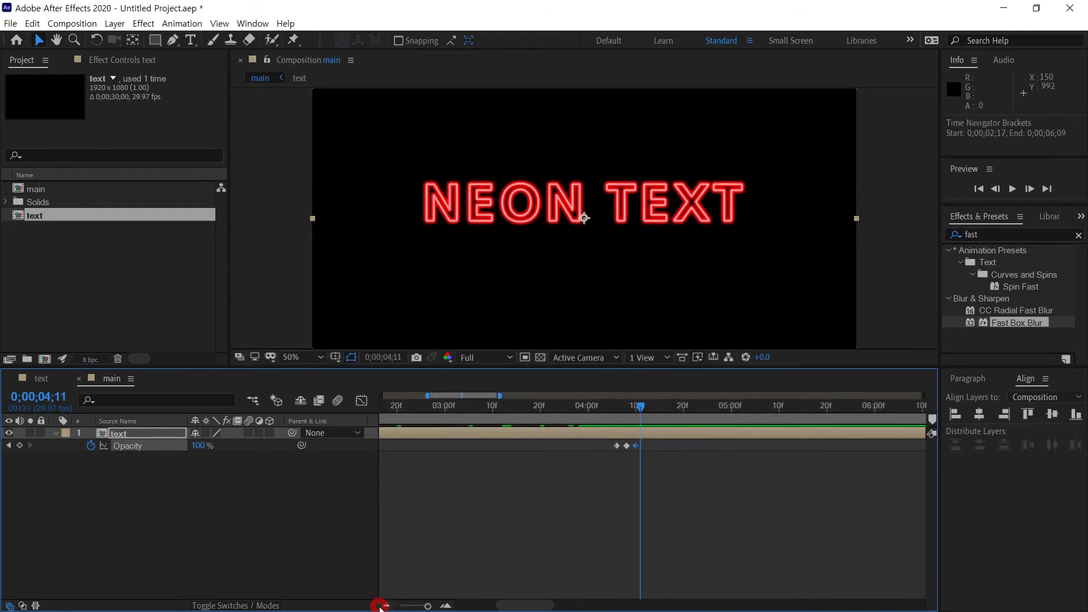
left_click_drag(688, 499, 602, 445)
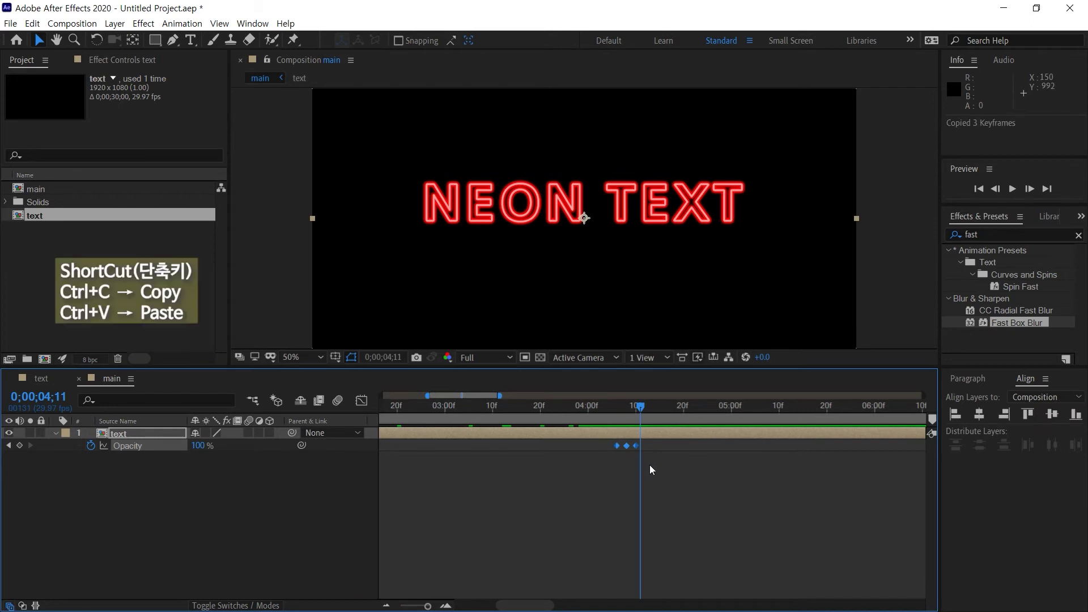
left_click(663, 492)
left_click(684, 408)
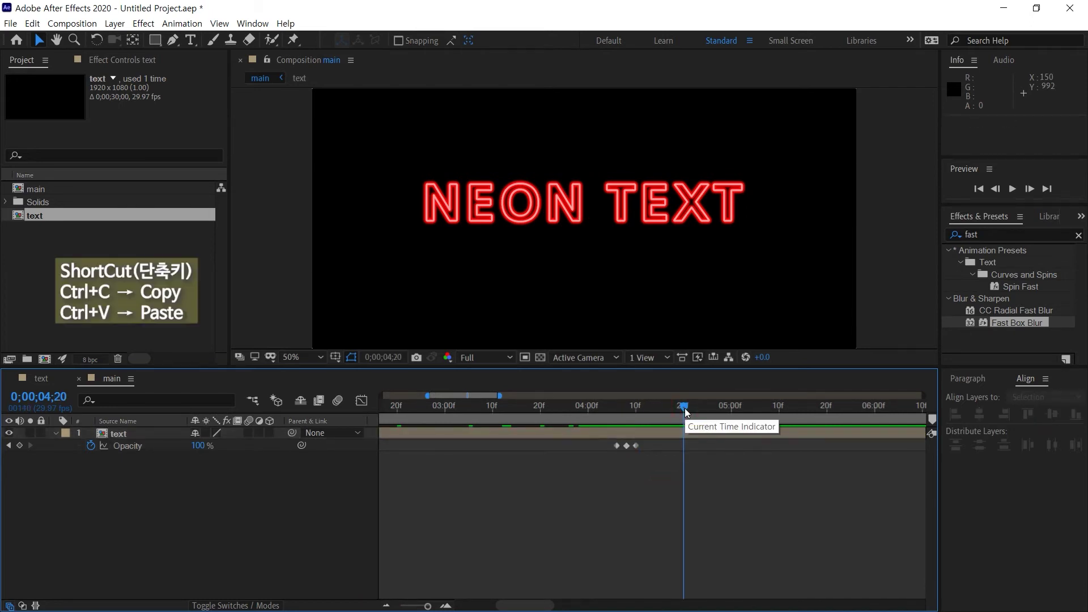
left_click(679, 434)
key("ctrl+v")
Paste more copies of the flicker at 5;10, slightly later, and 6;10.
left_click(779, 407)
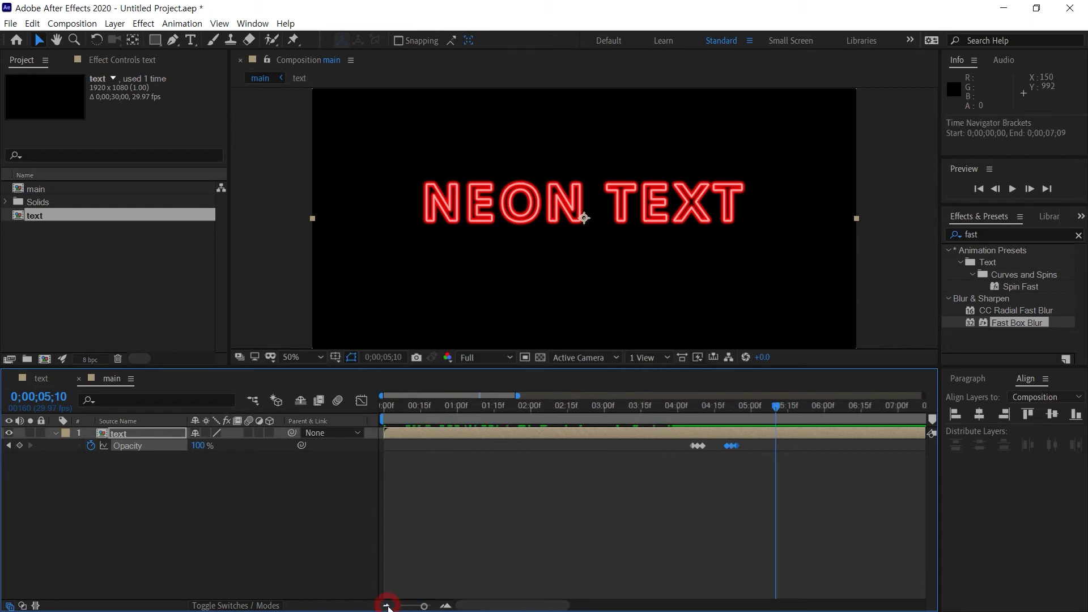
key("minus")
key("ctrl+v")
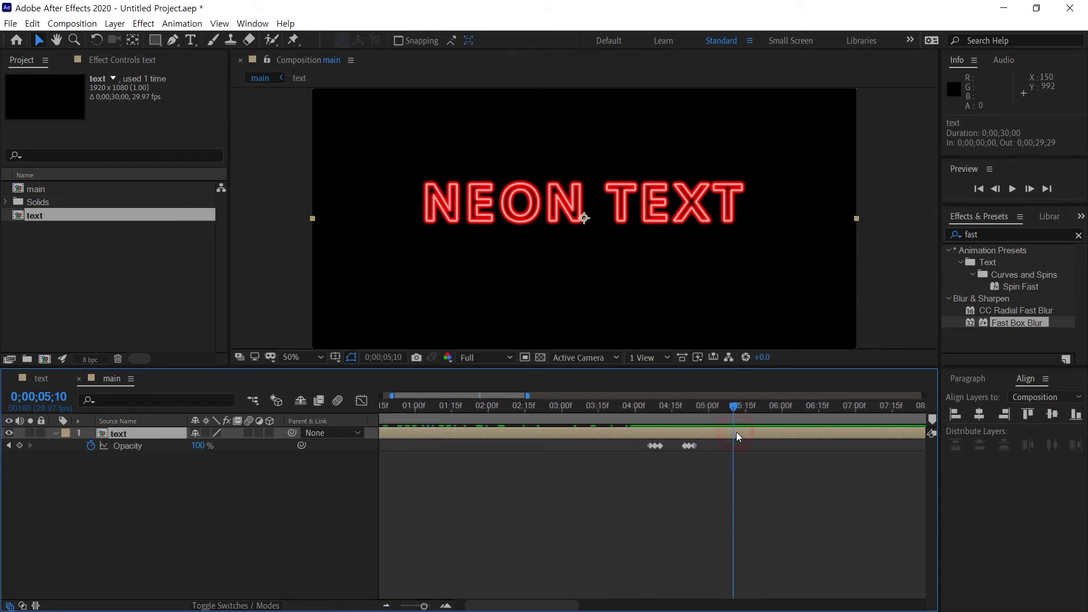
left_click_drag(809, 407, 831, 407)
key("ctrl+v")
left_click(768, 407)
left_click(805, 407)
key("ctrl+v")
Set the work area from 3;17 to 7;09 and RAM-preview the flicker.
left_click_drag(553, 605, 567, 607)
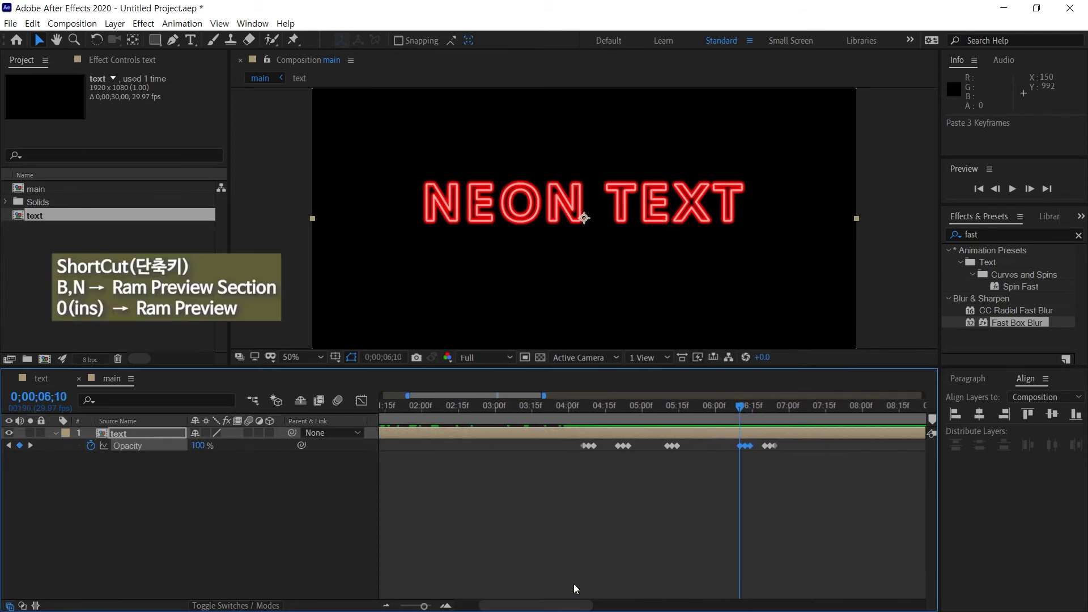
left_click(811, 407)
key("n")
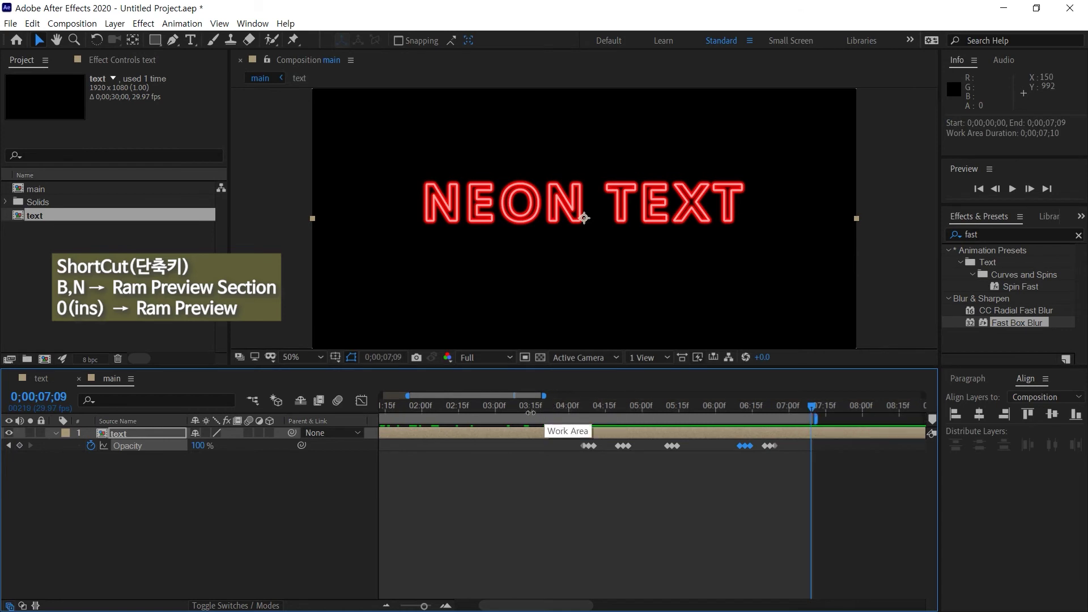
left_click(537, 407)
key("b")
key("KP_0")
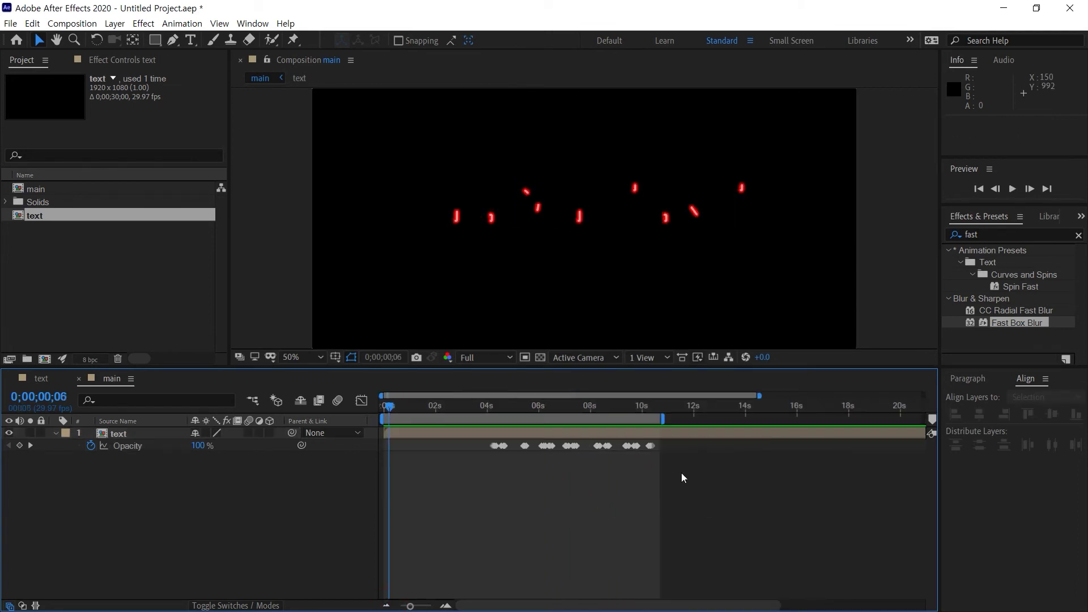
left_click(529, 406)
left_click(492, 564)
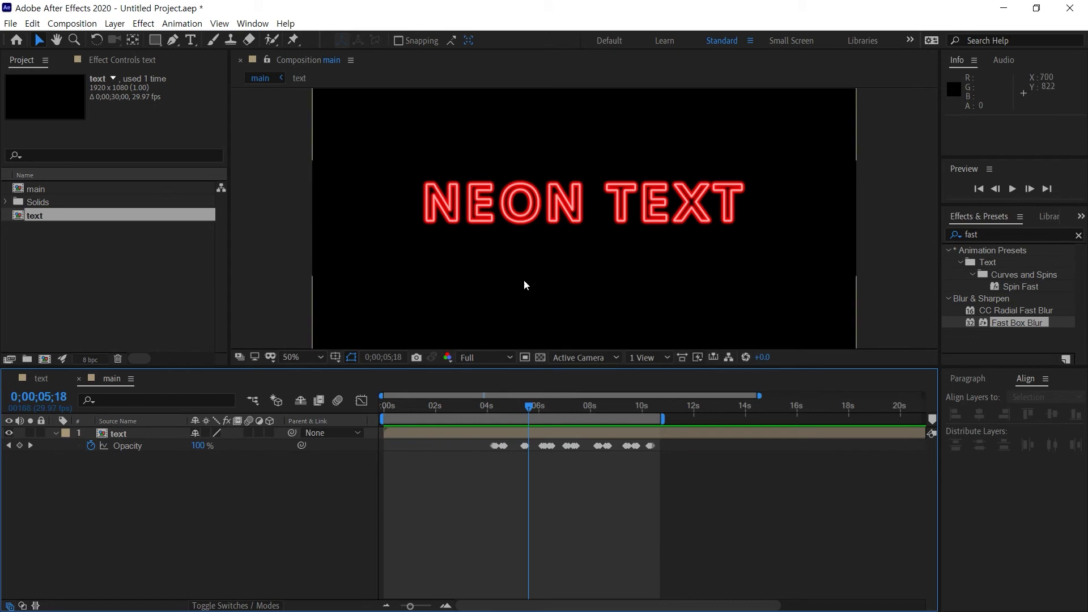
key("period")
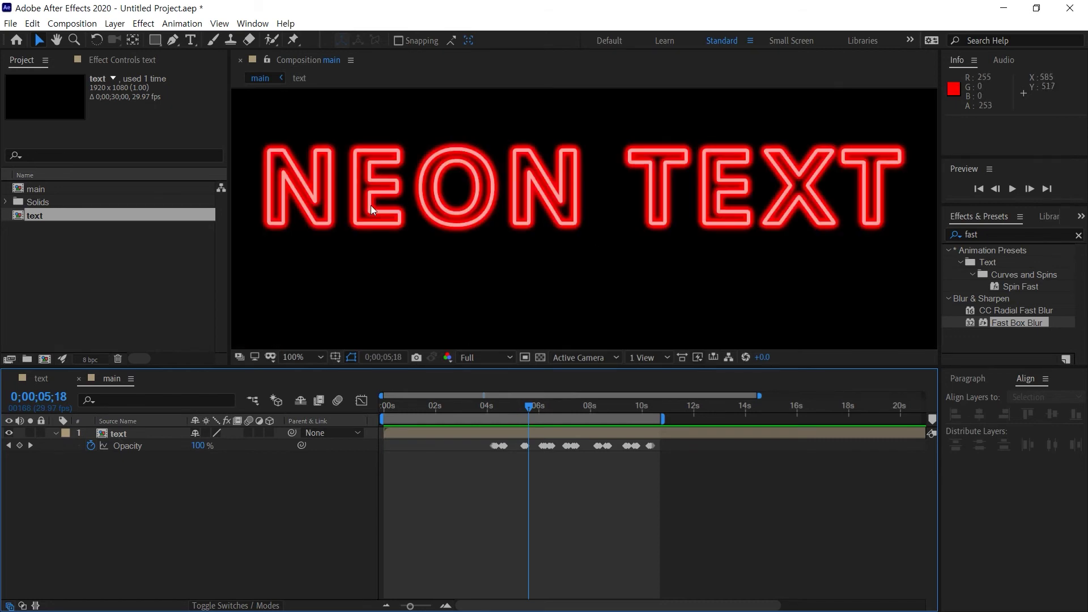
left_click_drag(399, 405, 384, 407)
key("space")
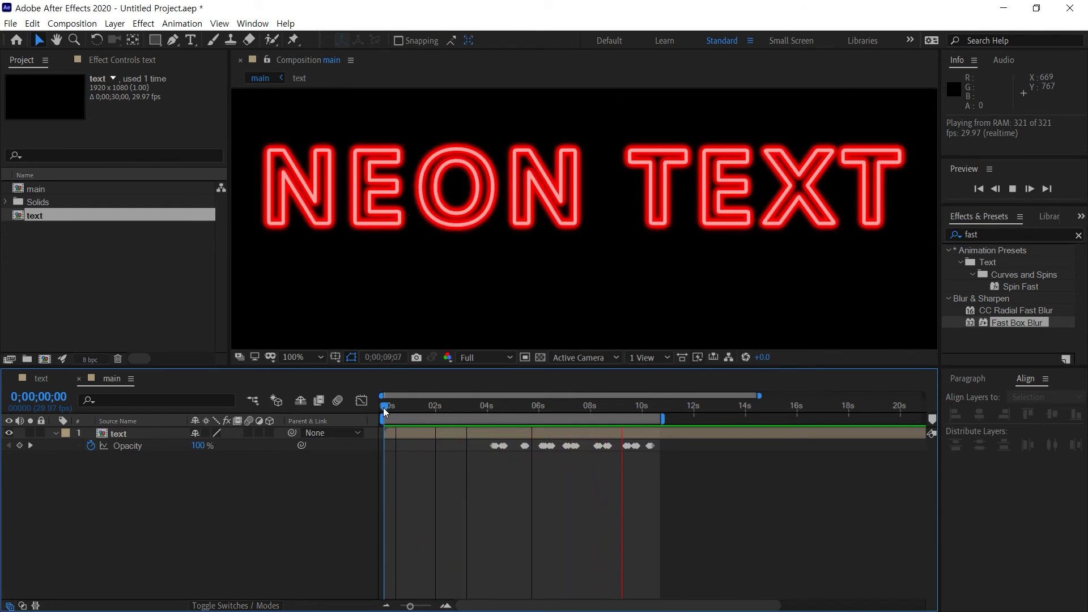
key("space")
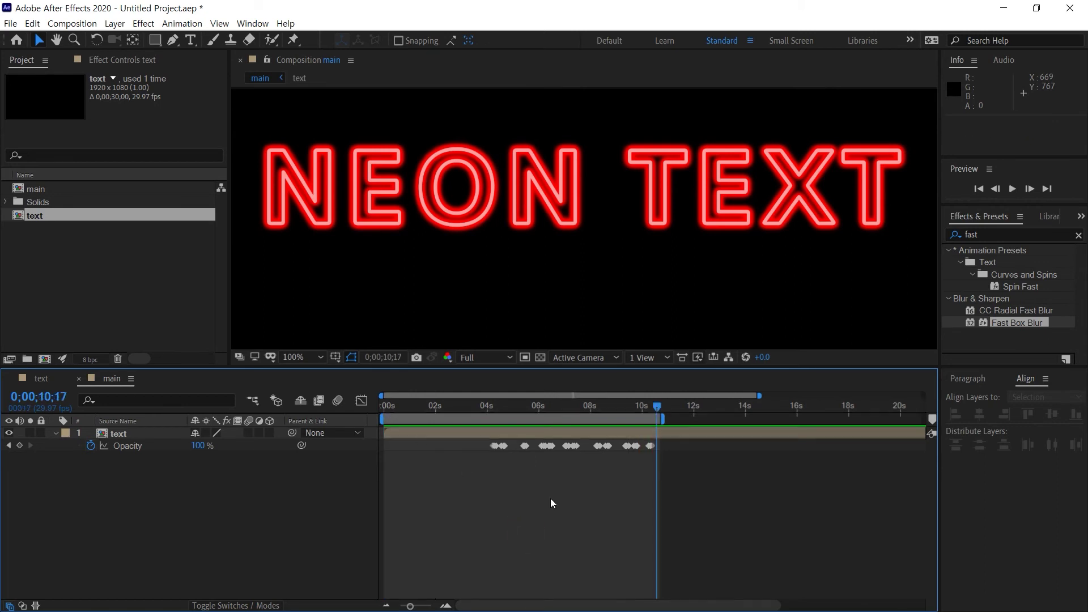
scroll(554, 284, "down", 2)
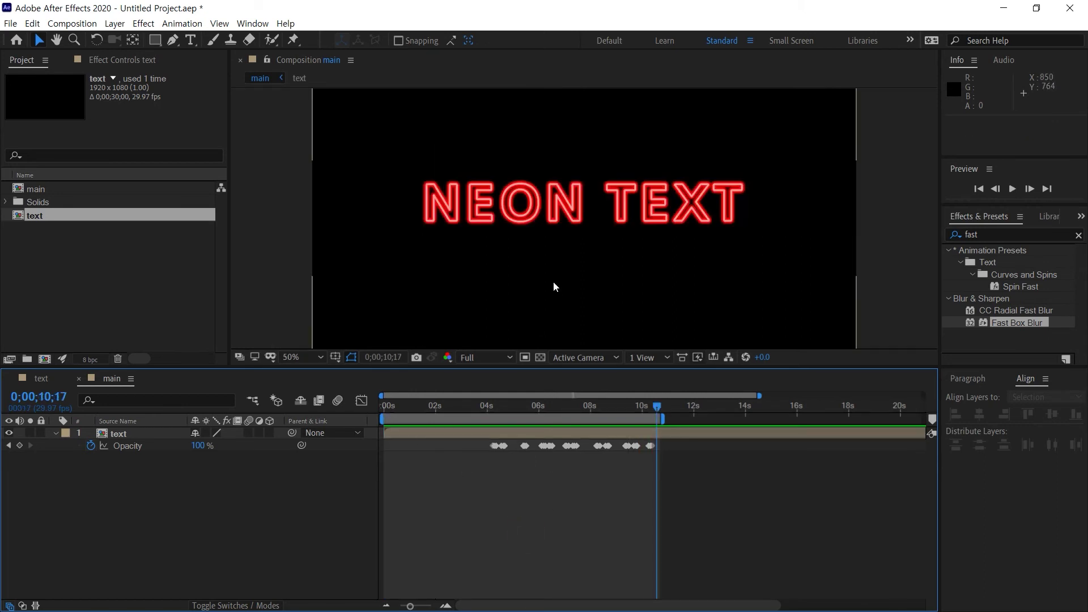
Duplicate the text layer and rename the copy 'reflection'.
left_click(128, 431)
key("ctrl+d")
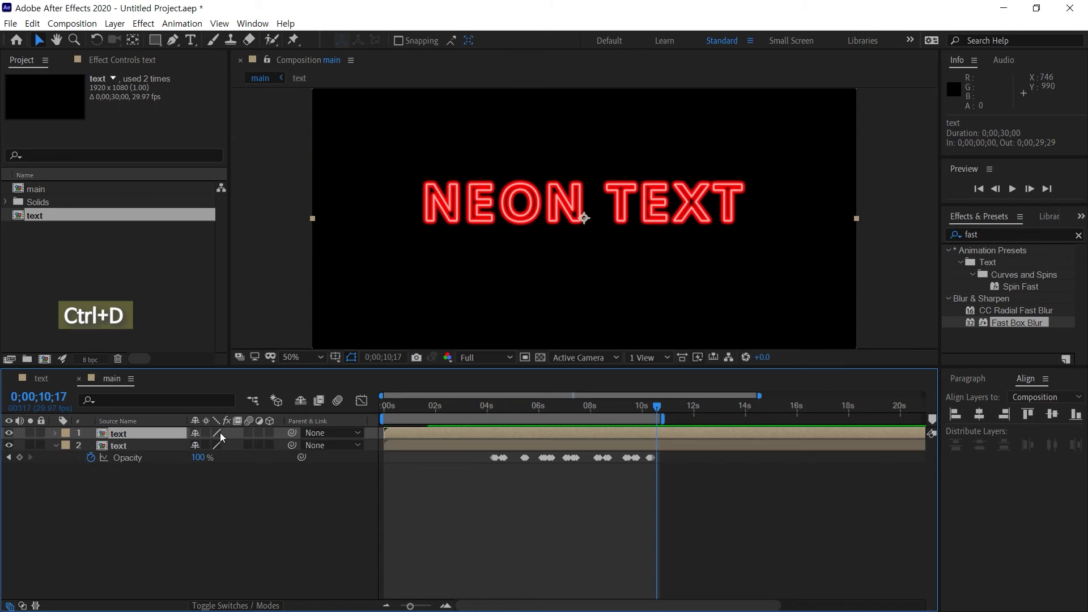
left_click(182, 520)
left_click(54, 445)
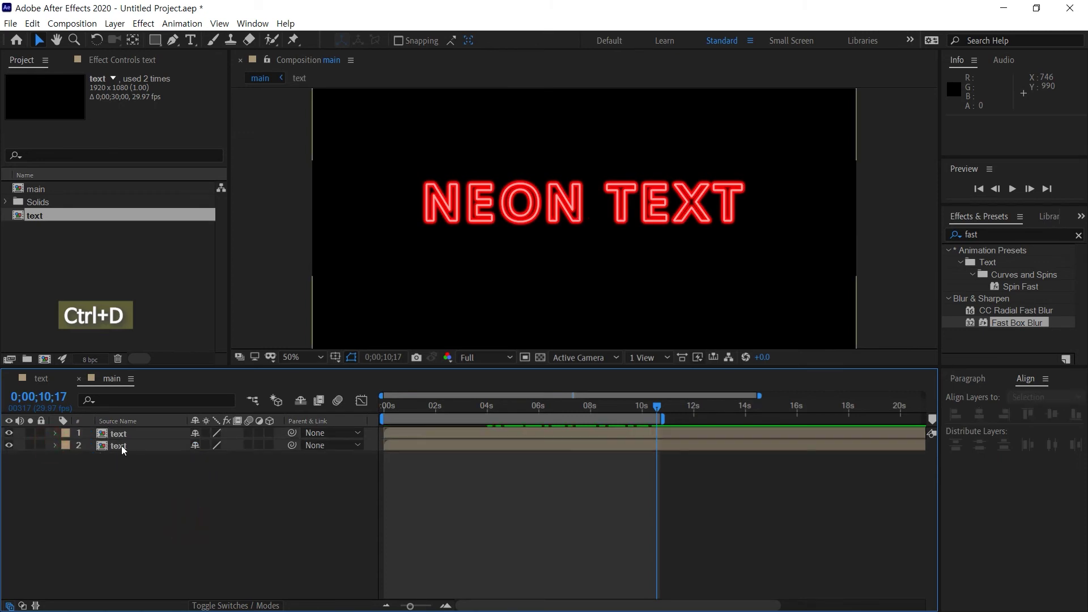
left_click(122, 446)
key("Return")
type("refl")
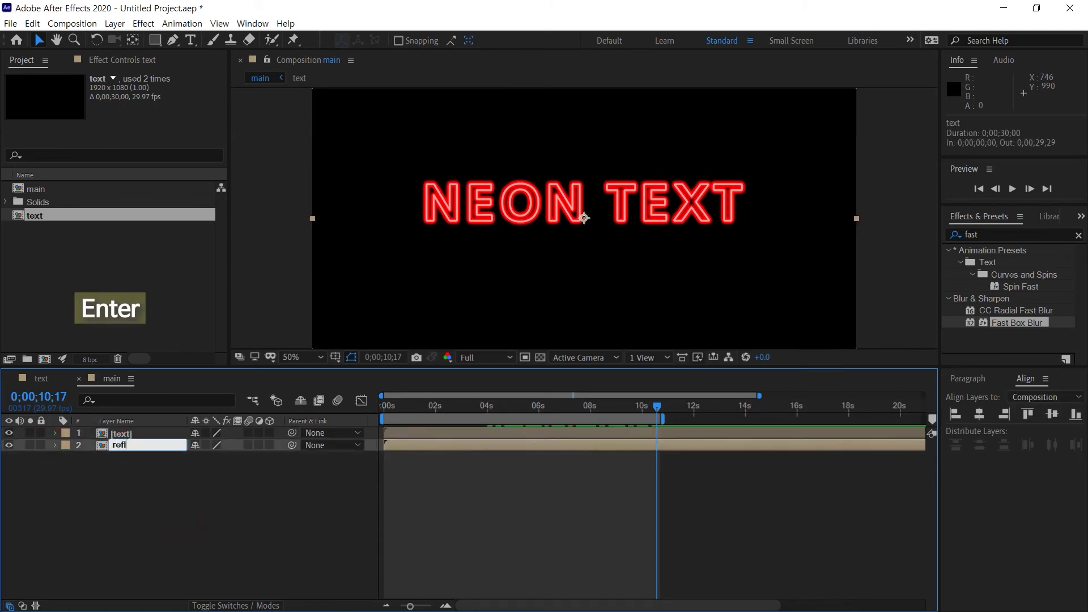
type("ection")
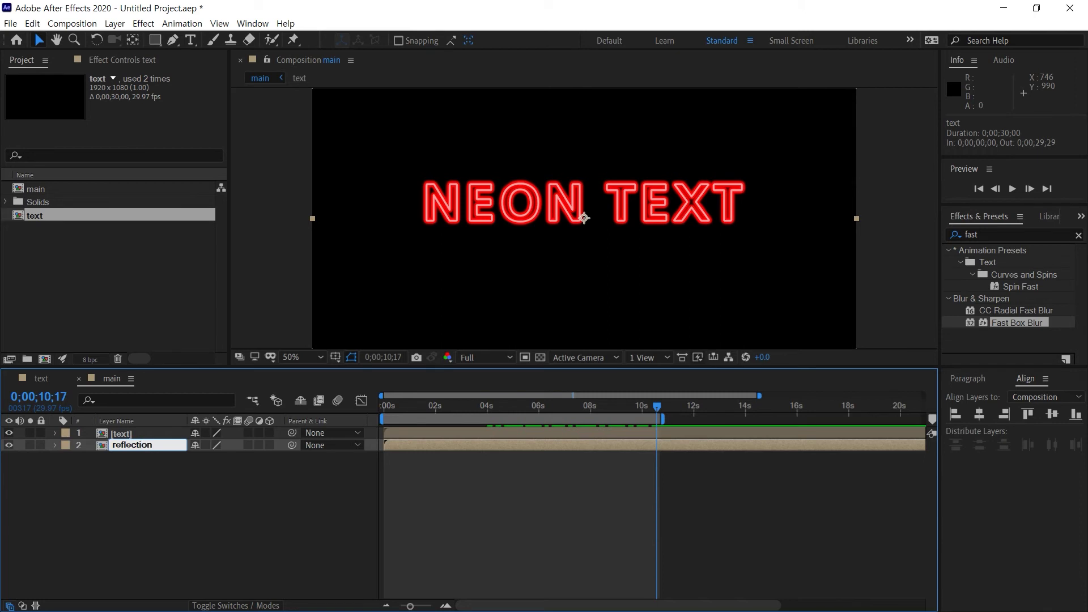
left_click(158, 504)
Flip the reflection layer vertically.
left_click(156, 450)
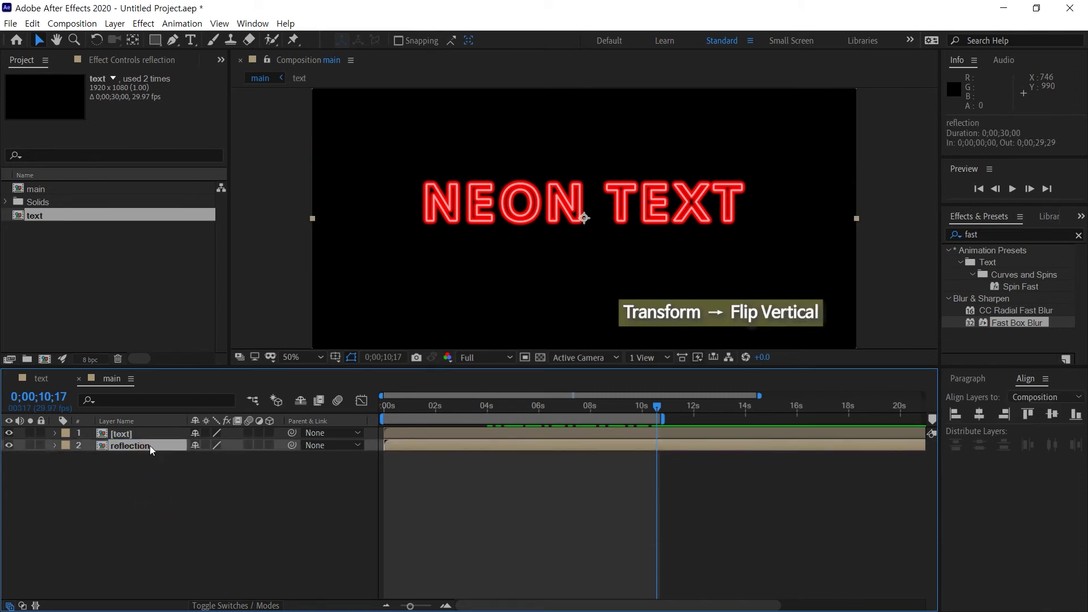
right_click(149, 445)
mouse_move(246, 148)
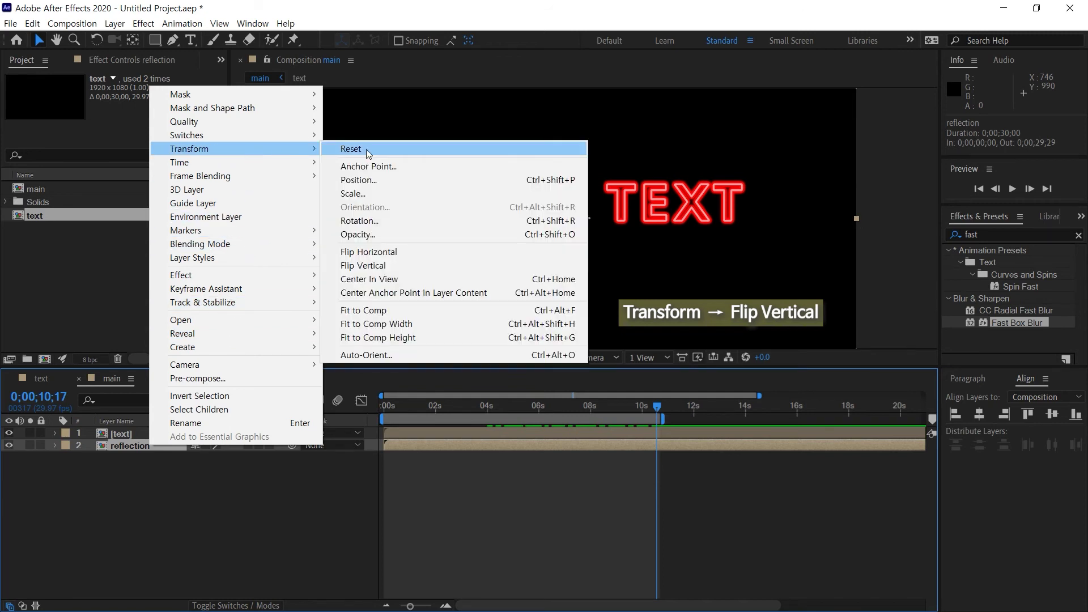
left_click(406, 265)
Move the reflection to Position 960, 602, just beneath the text.
left_click(495, 474)
left_click(138, 447)
key("p")
left_click_drag(222, 457, 266, 458)
left_click(127, 448)
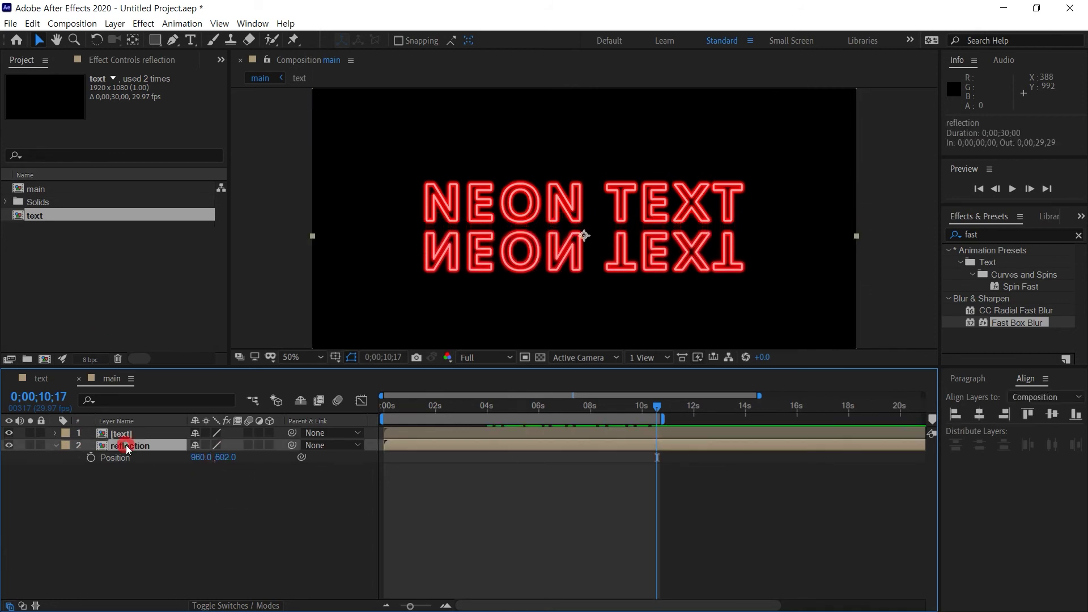
Set the viewer magnification to 33.3% so the whole frame fits.
left_click(294, 358)
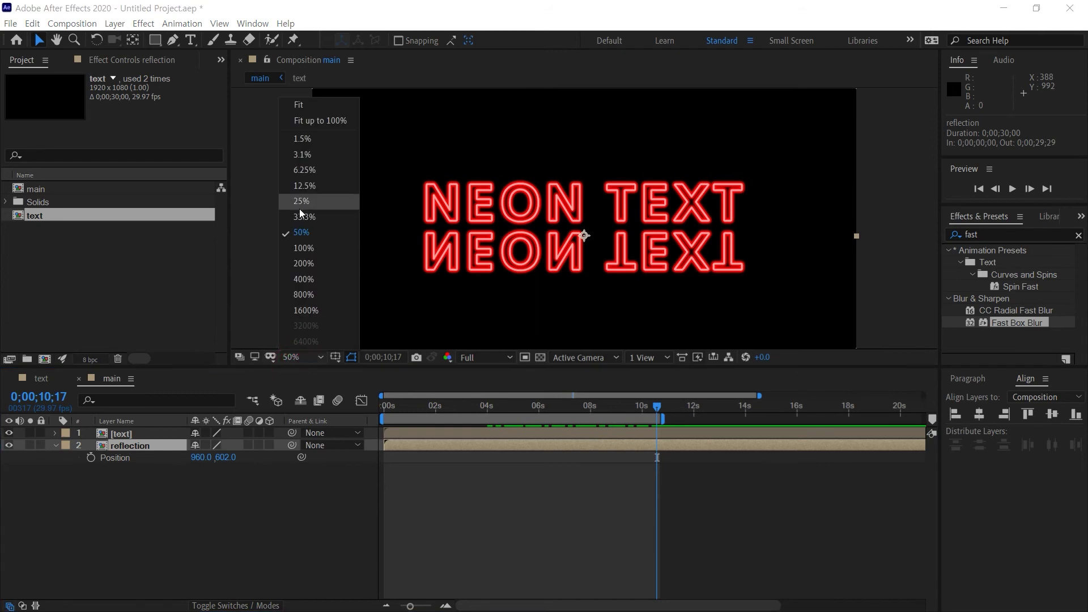
left_click(300, 212)
left_click(284, 474)
left_click(151, 448)
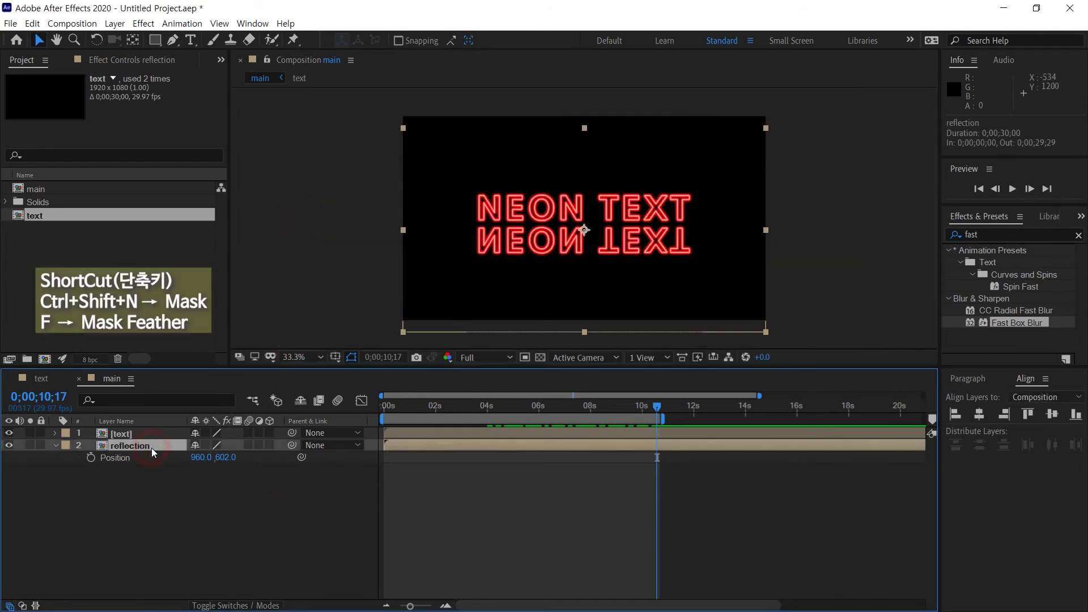
Add a mask to the reflection and raise its bottom edge to crop it.
key("ctrl+shift+n")
left_click(151, 448)
left_click(89, 458)
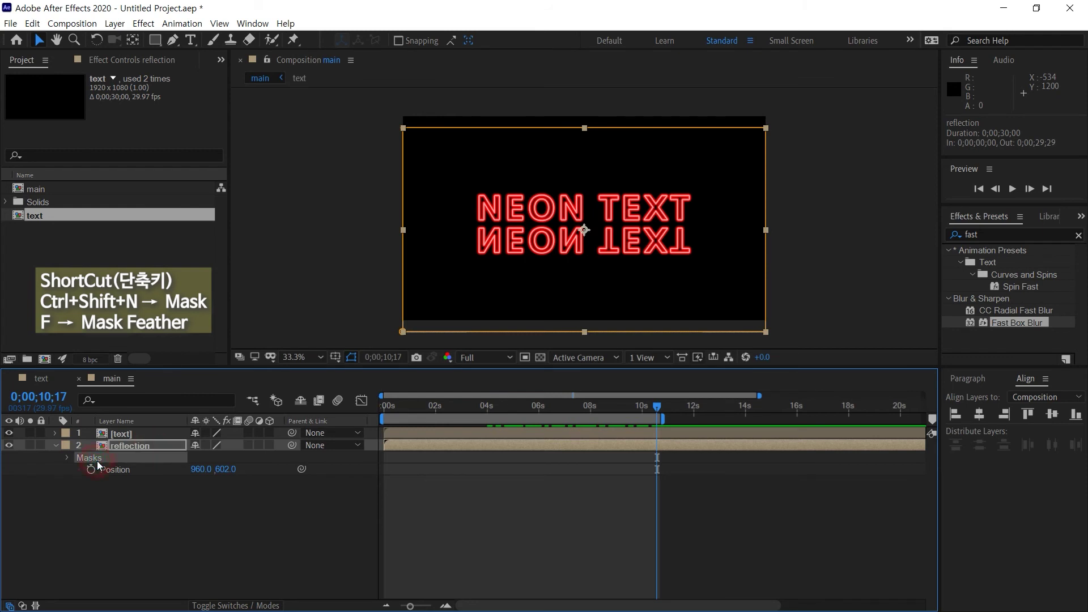
left_click(594, 333)
left_click_drag(582, 330, 582, 239)
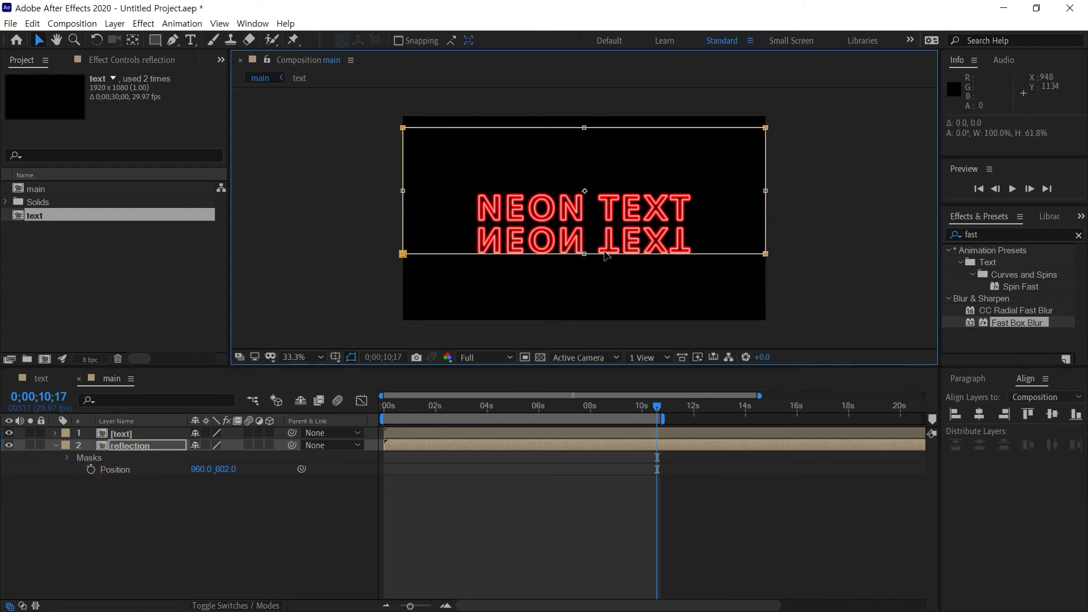
left_click(146, 459)
left_click(144, 447)
Set the reflection's Mask Feather to 150 pixels.
key("f")
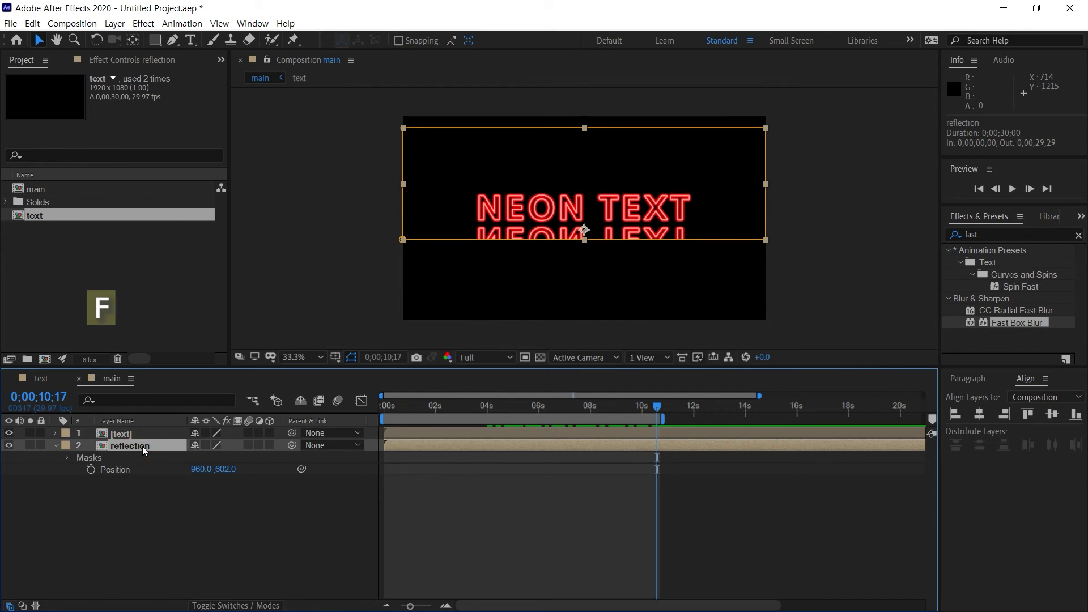
left_click(224, 470)
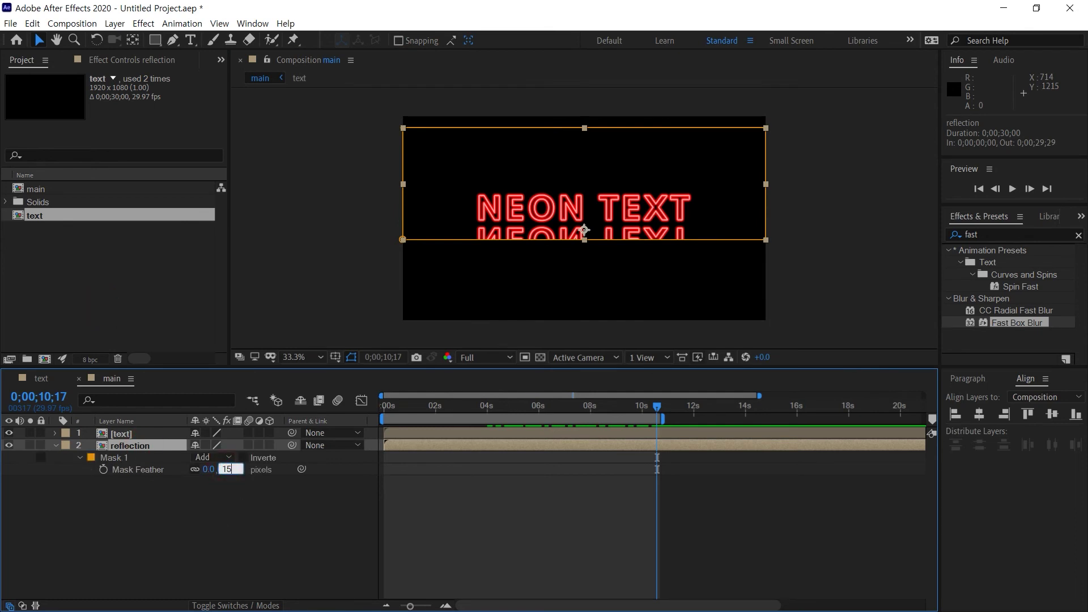
type("0")
key("Return")
Reveal the reflection layer's Opacity and start editing its value.
left_click(539, 515)
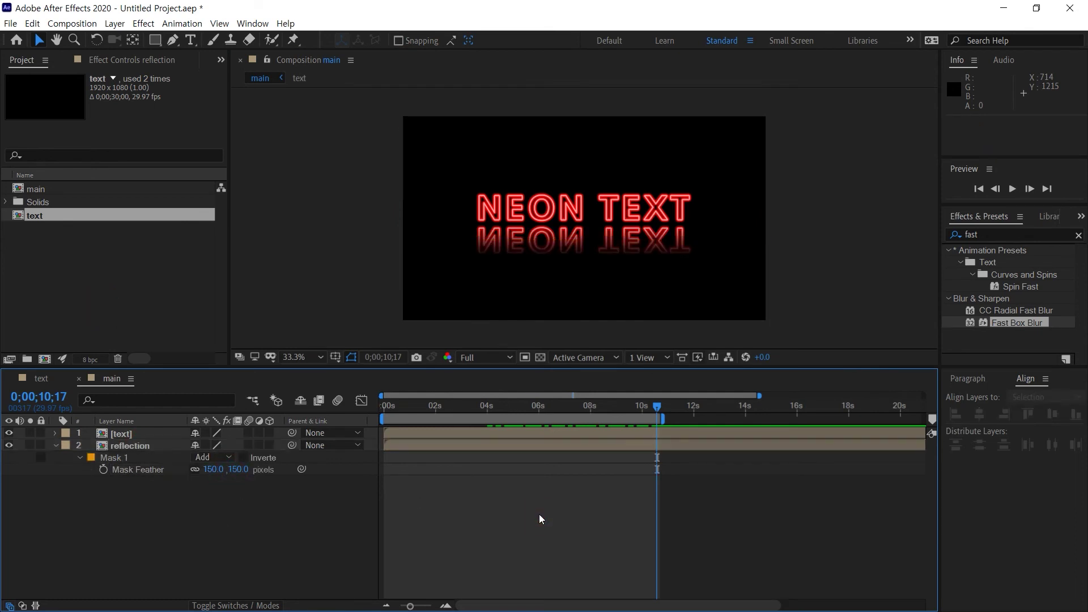
key("o")
left_click(134, 450)
key("t")
left_click(172, 507)
left_click(207, 461)
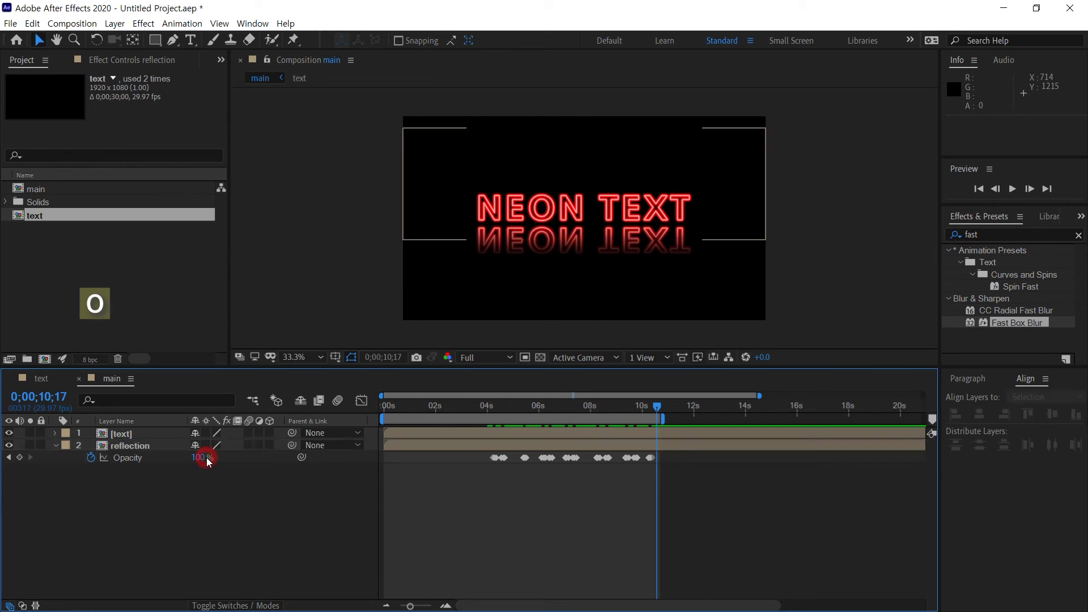
Set the reflection's Opacity to 40%.
type("40")
key("Return")
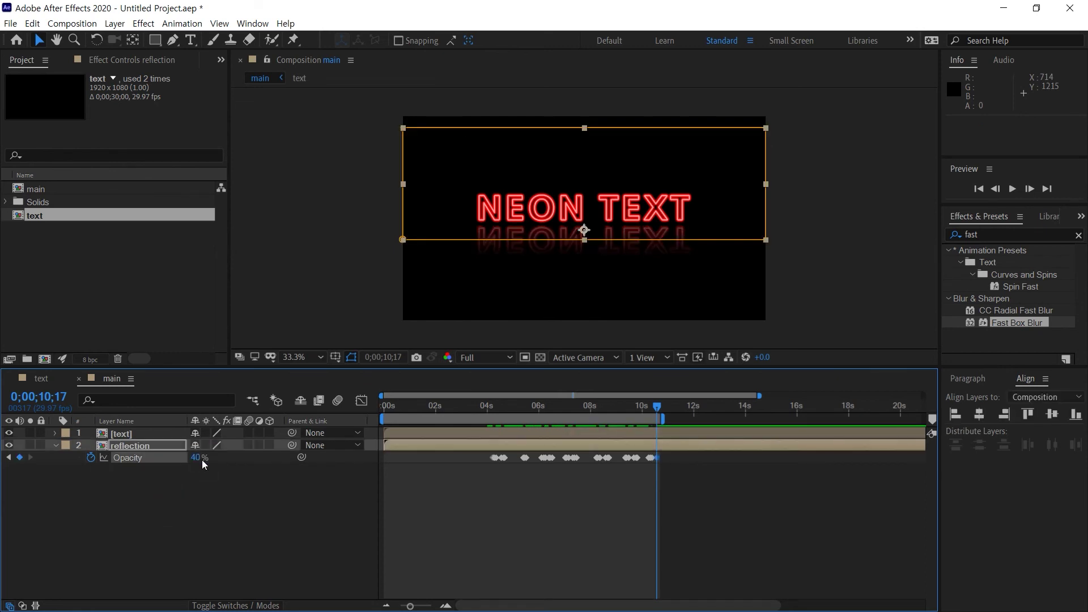
left_click(589, 526)
Make the reflection a 3D layer with X Rotation -55°.
left_click(270, 445)
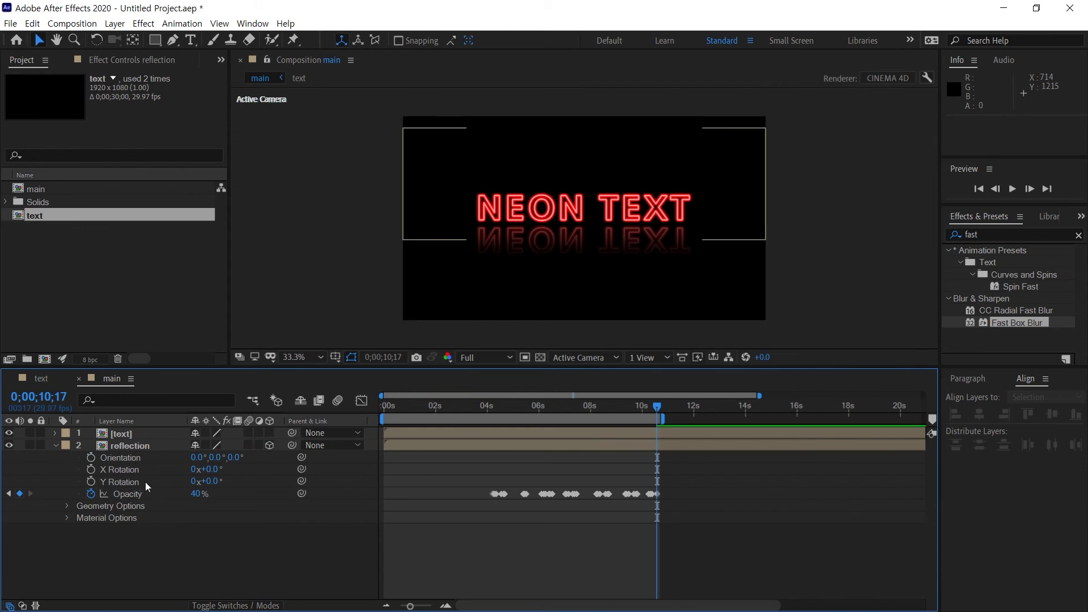
mouse_move(216, 483)
left_mouse_down()
mouse_move(184, 463)
mouse_move(176, 470)
left_mouse_up()
key("ctrl+z")
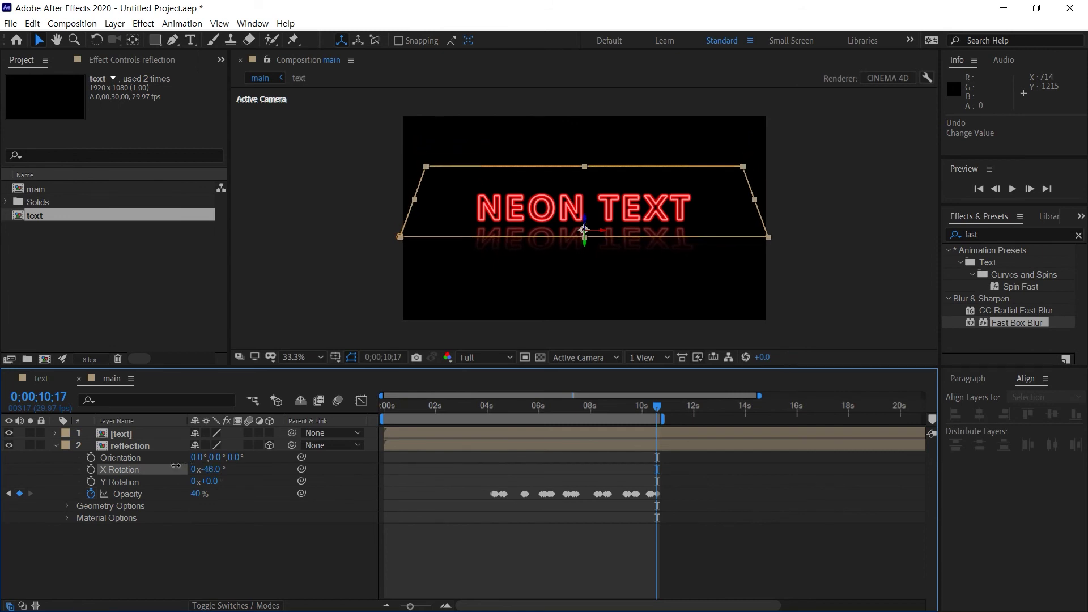
left_click(431, 555)
left_click(237, 508)
left_click(218, 471)
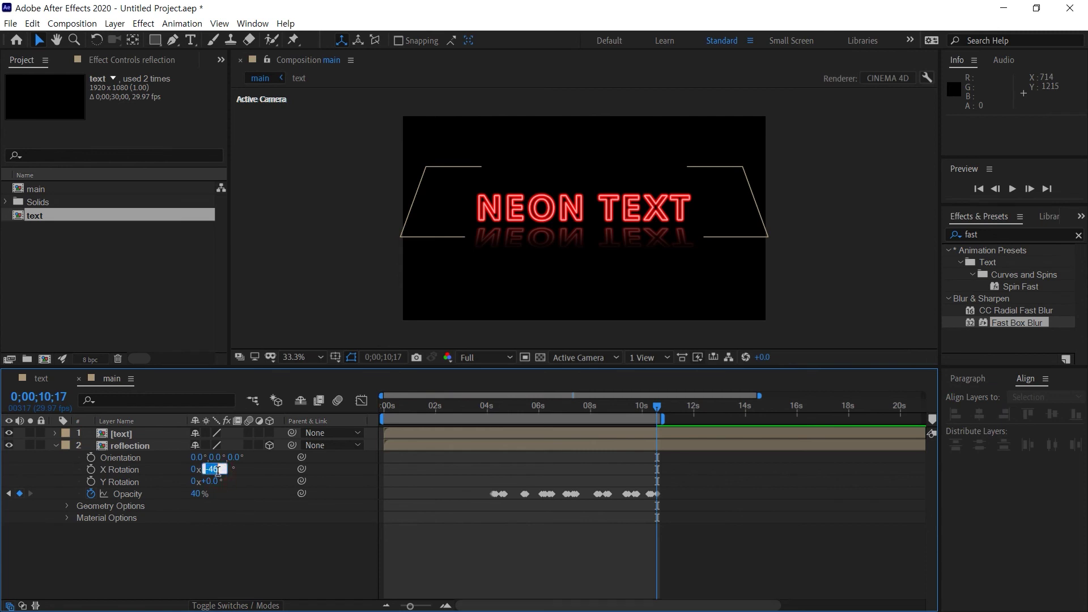
type("-55")
key("Return")
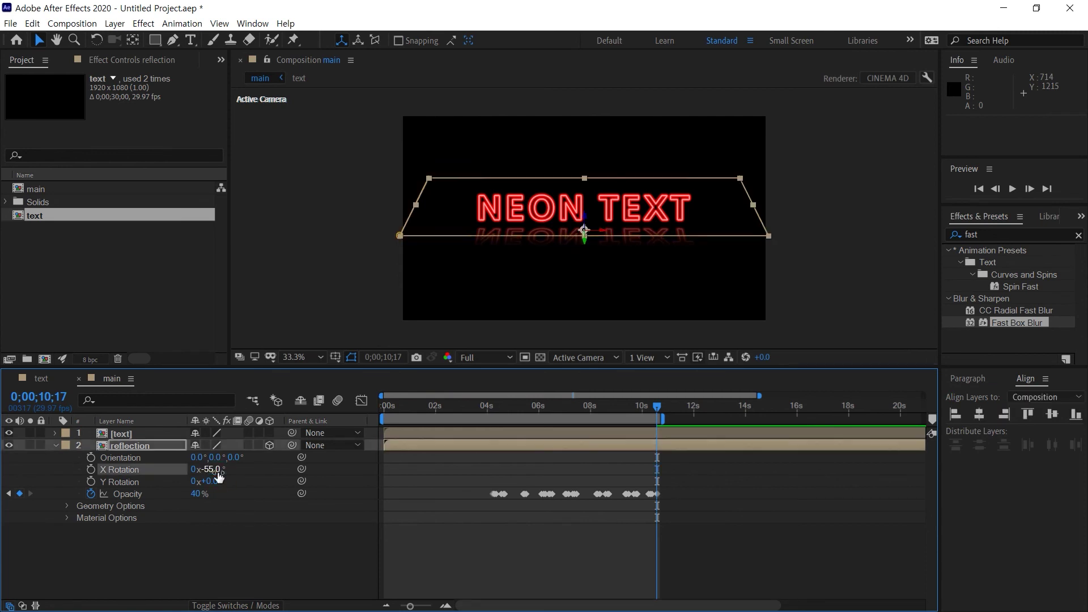
left_click(444, 561)
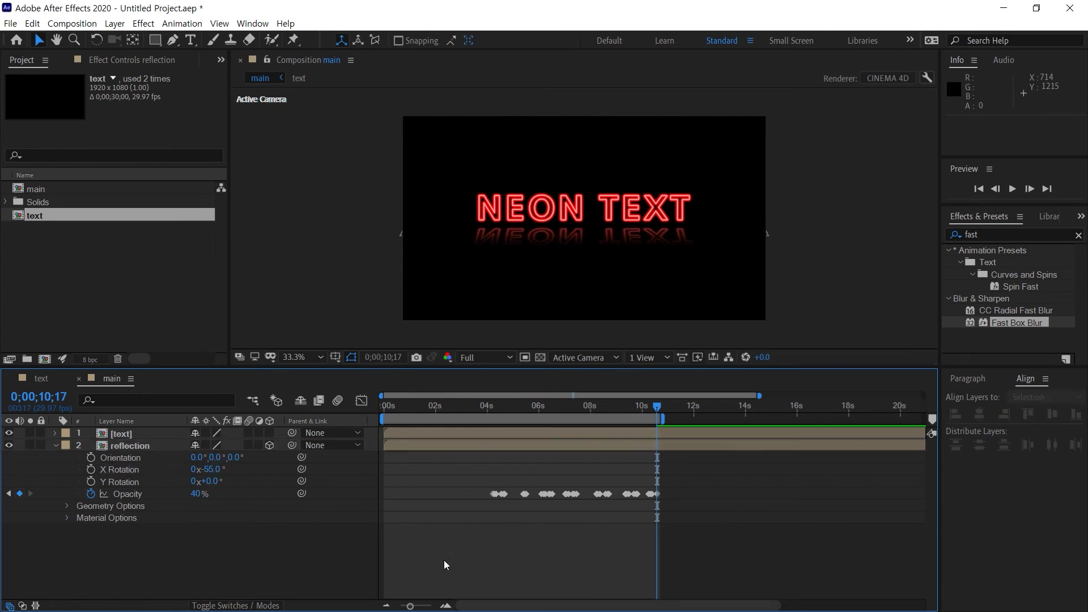
Collapse the reflection layer's properties.
left_click(88, 504)
left_click(56, 446)
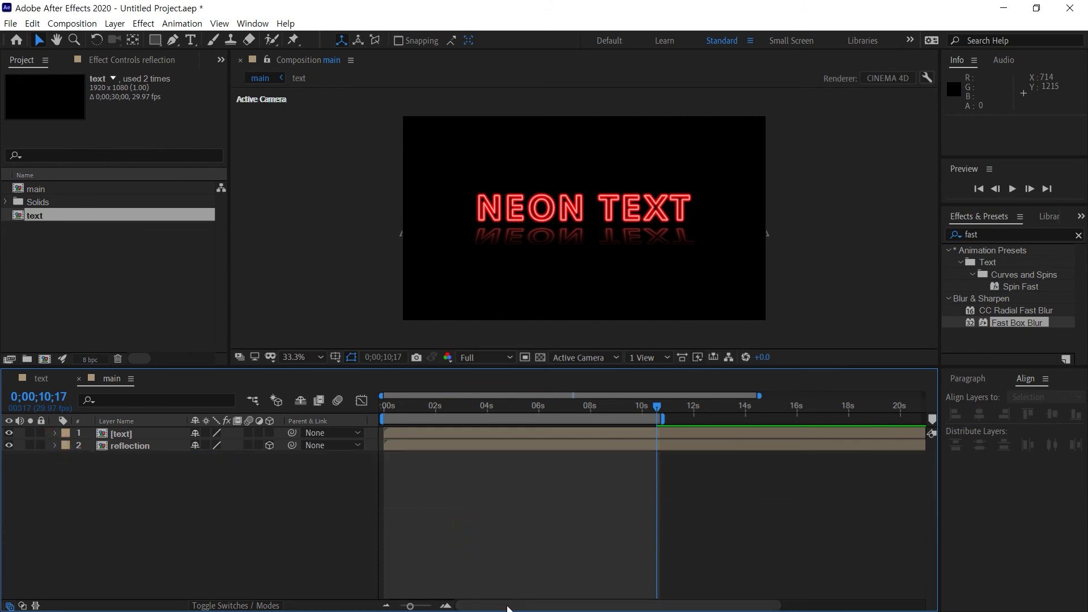
left_click(141, 449)
left_click(996, 237)
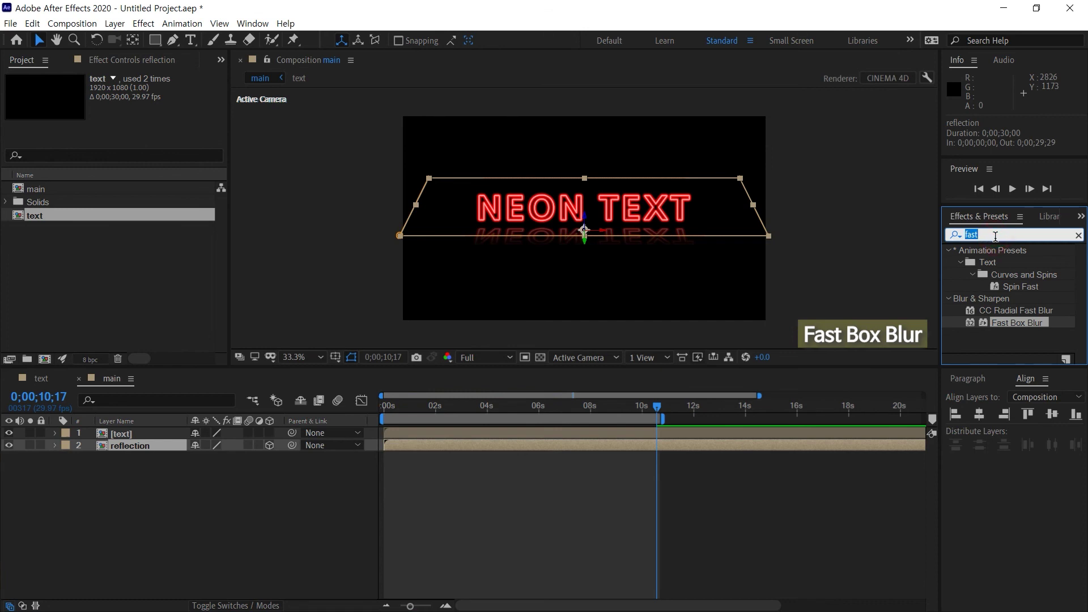
Apply Fast Box Blur to the reflection layer.
type("fast")
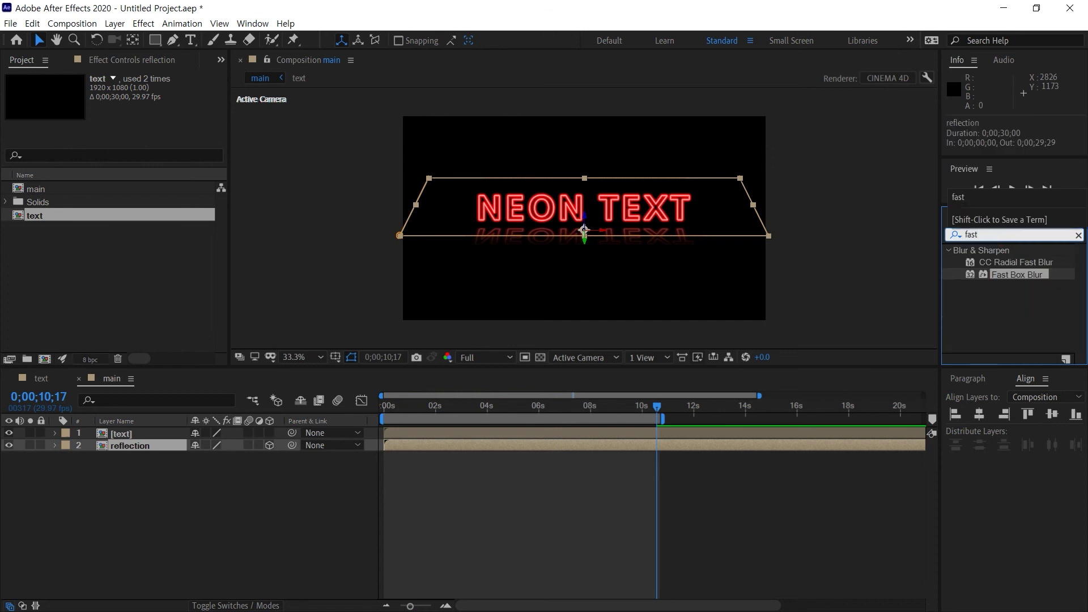
left_click_drag(1025, 277, 170, 442)
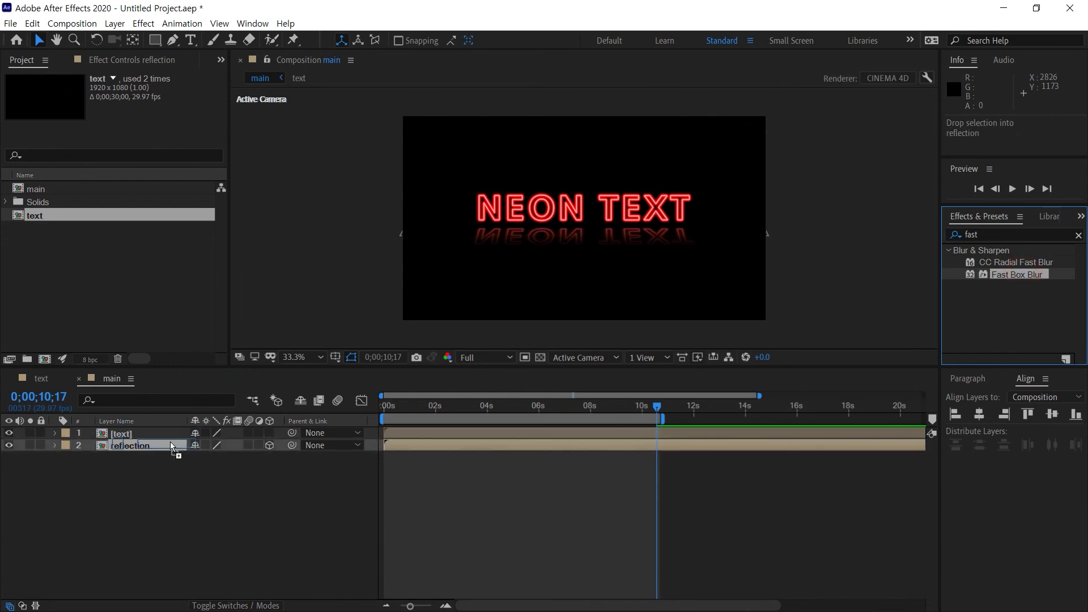
mouse_move(134, 105)
left_mouse_down()
mouse_move(155, 103)
mouse_move(136, 103)
left_mouse_up()
left_click(478, 512)
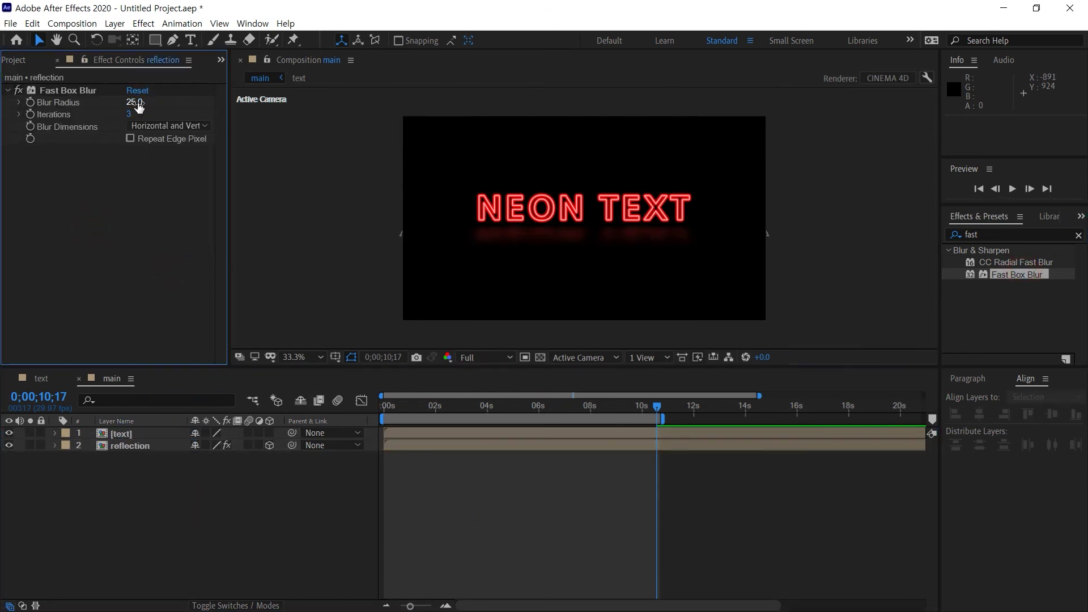
left_click(534, 525)
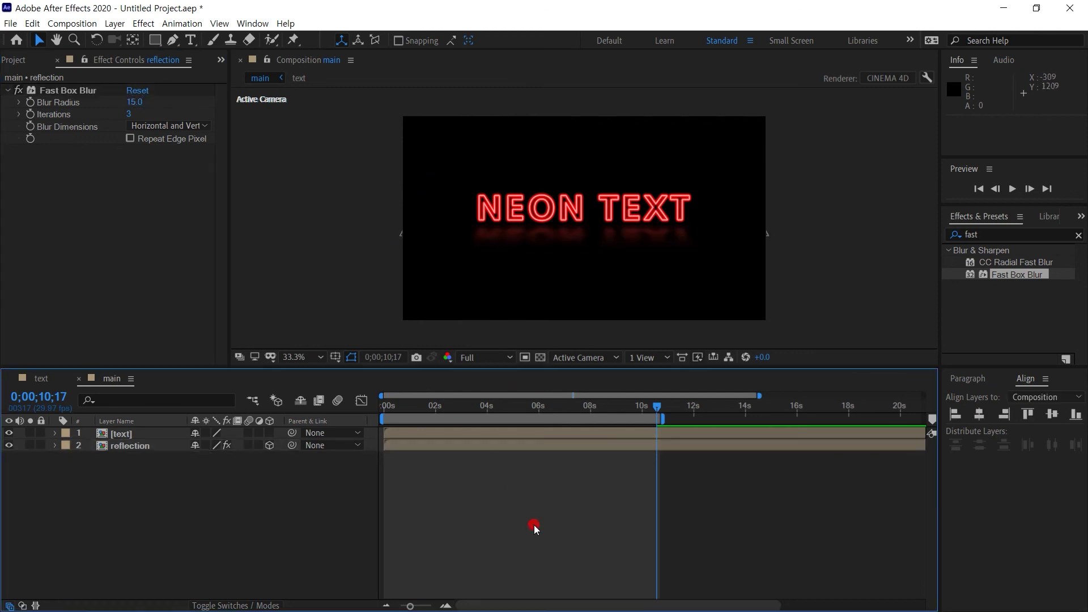
left_click(152, 448)
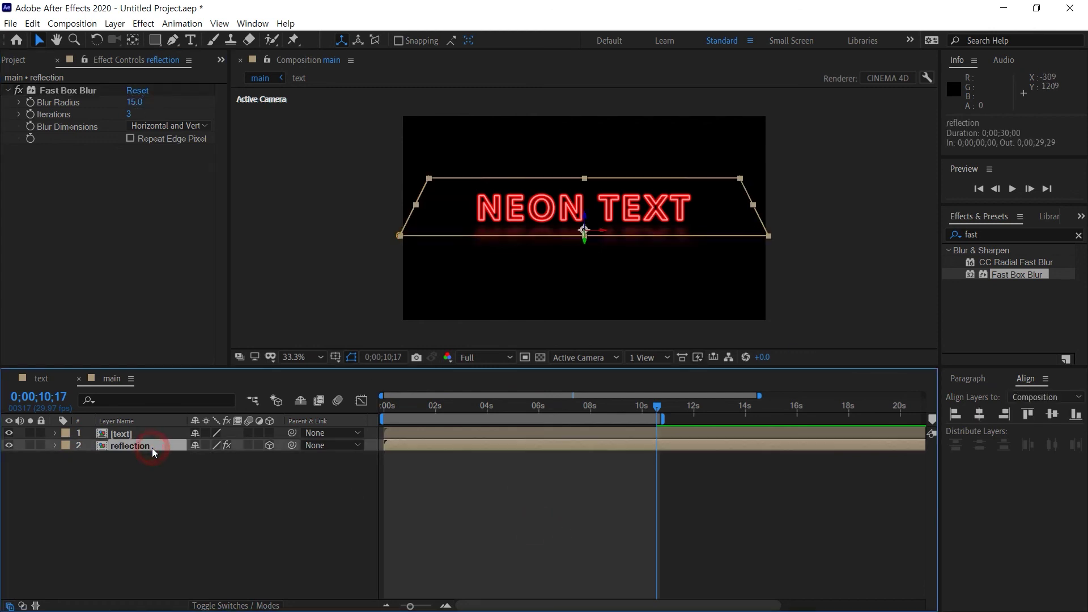
Lower the reflection mask's bottom edge slightly.
left_click(594, 236)
left_click_drag(585, 234, 586, 243)
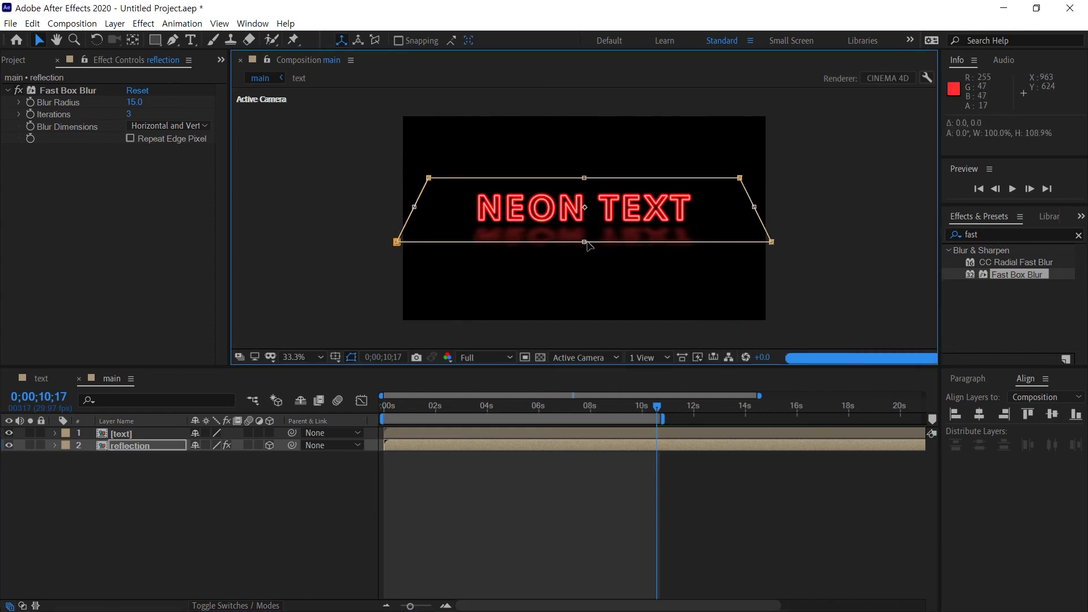
left_click(534, 541)
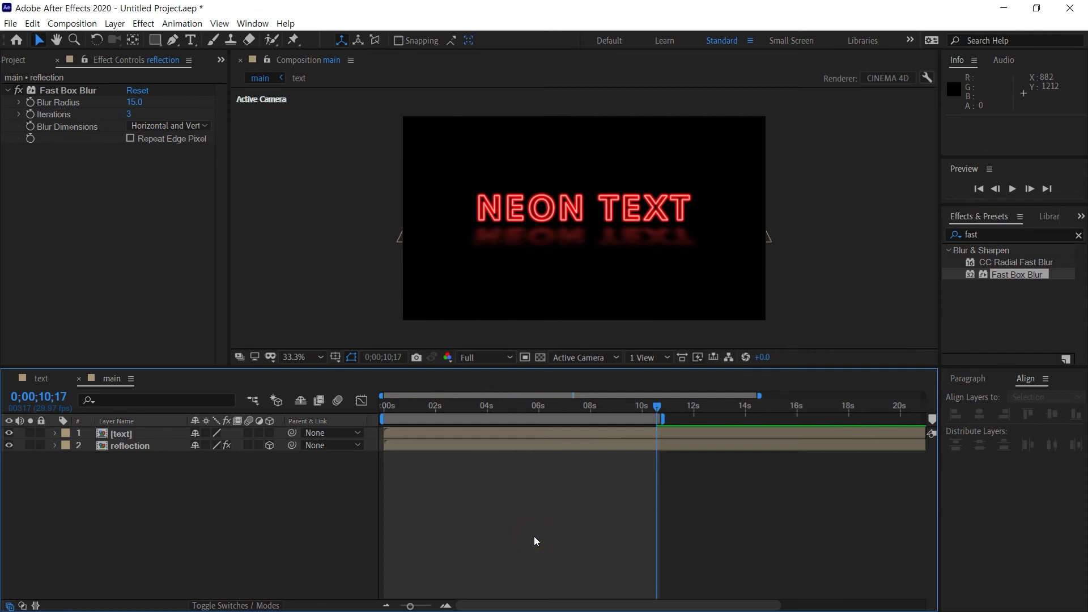
Set the Fast Box Blur radius to 20.
left_click(131, 102)
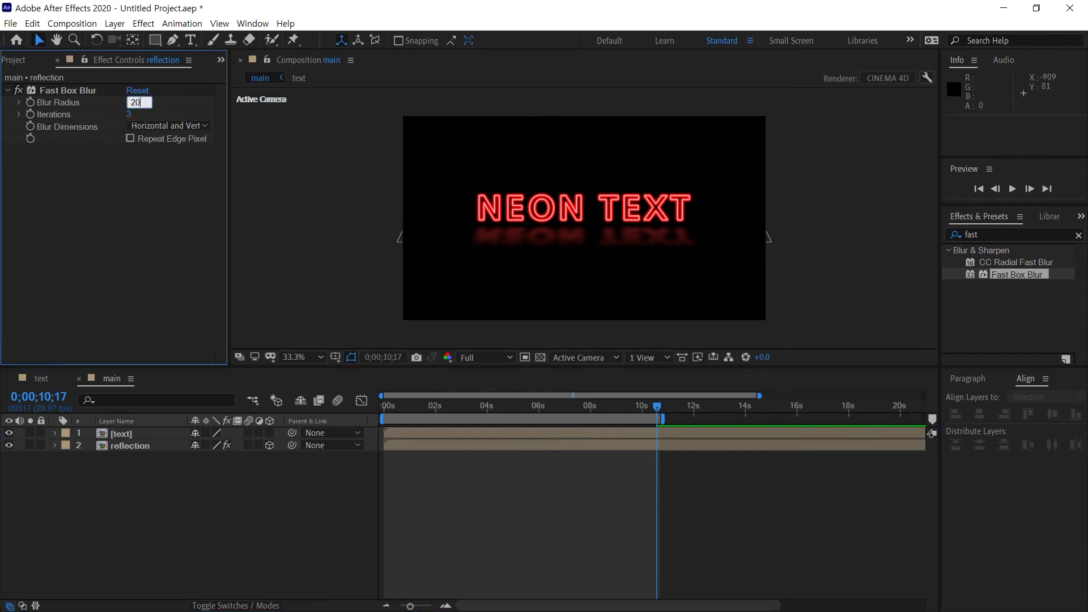
key("Return")
left_click(553, 523)
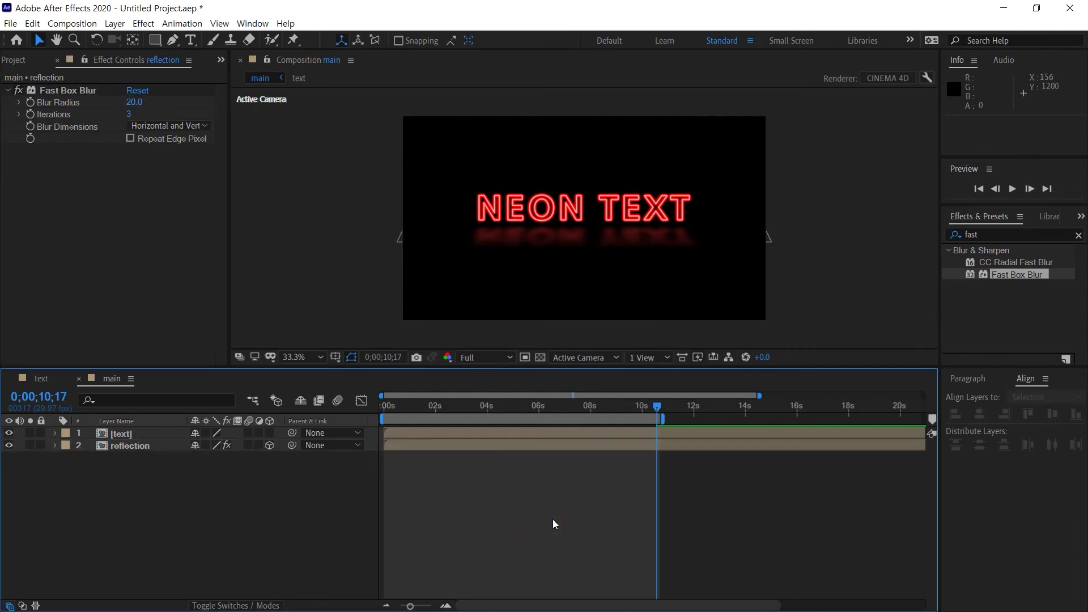
key("space")
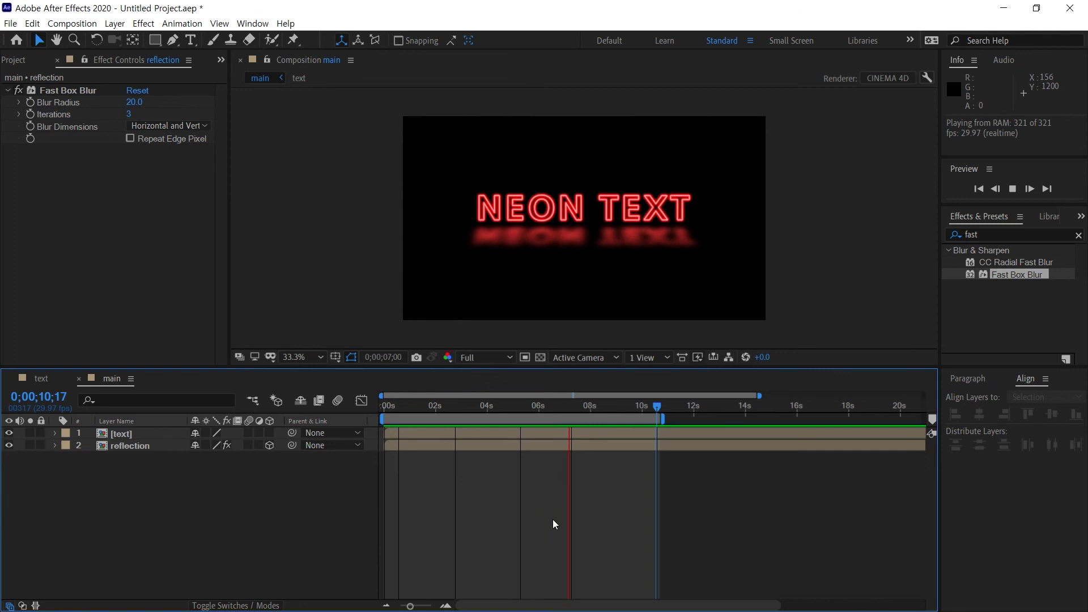
Stop the playback and collapse the Fast Box Blur settings in Effect Controls.
key("space")
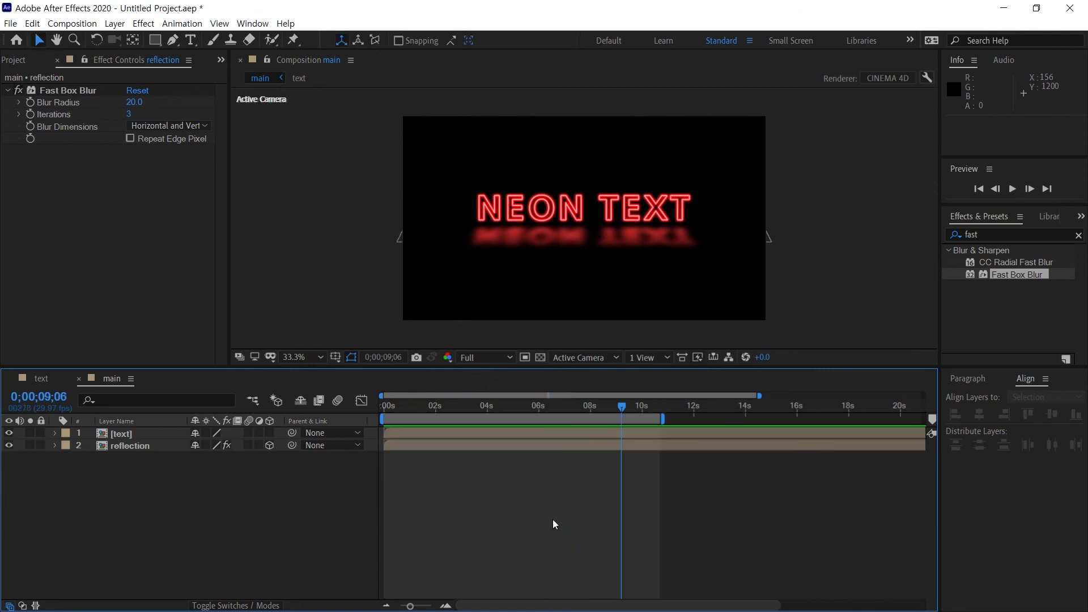
left_click(9, 91)
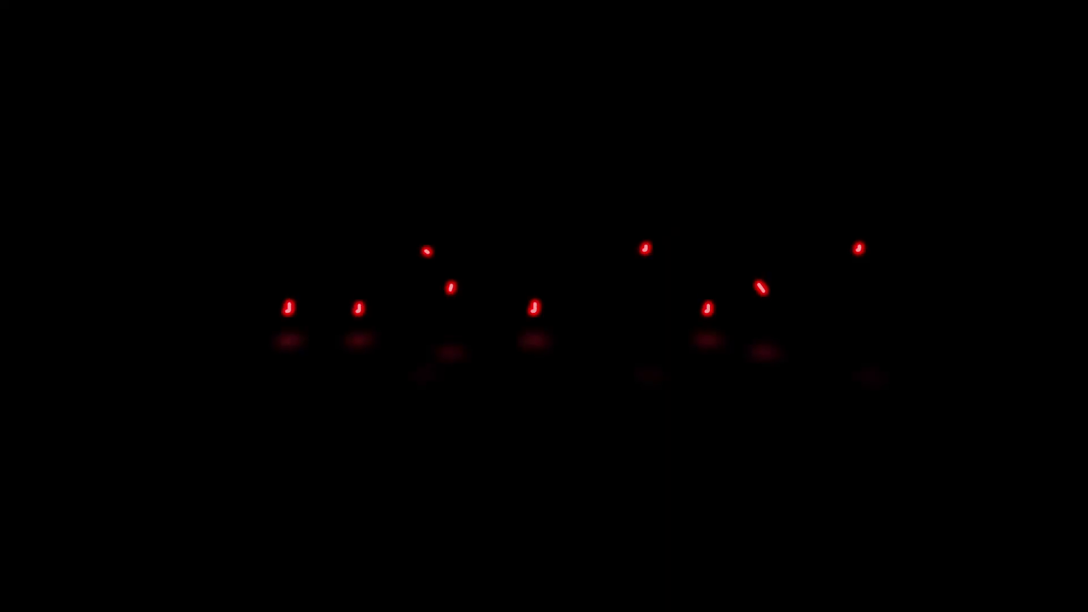